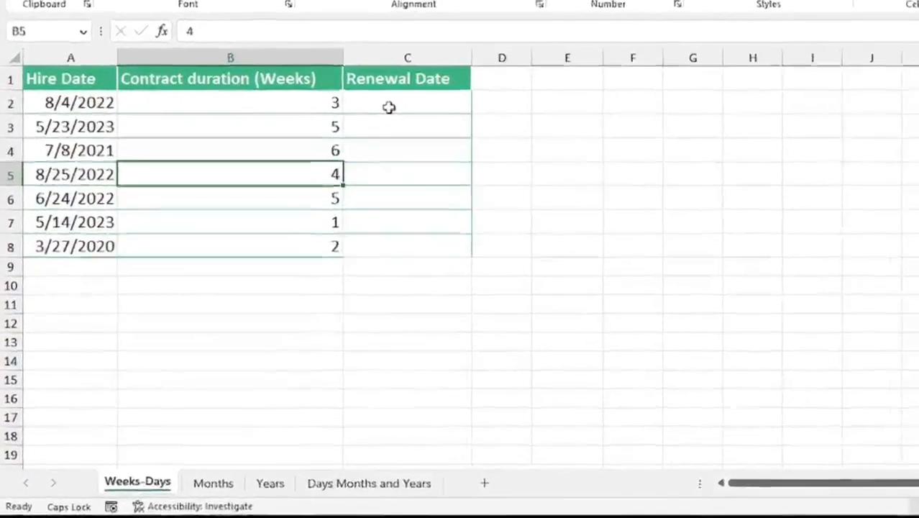
# Step: Enter the formula =IF(A2,A2+(B2*7),"") in cell C2 to compute the first renewal date
pyautogui.click(431, 61)
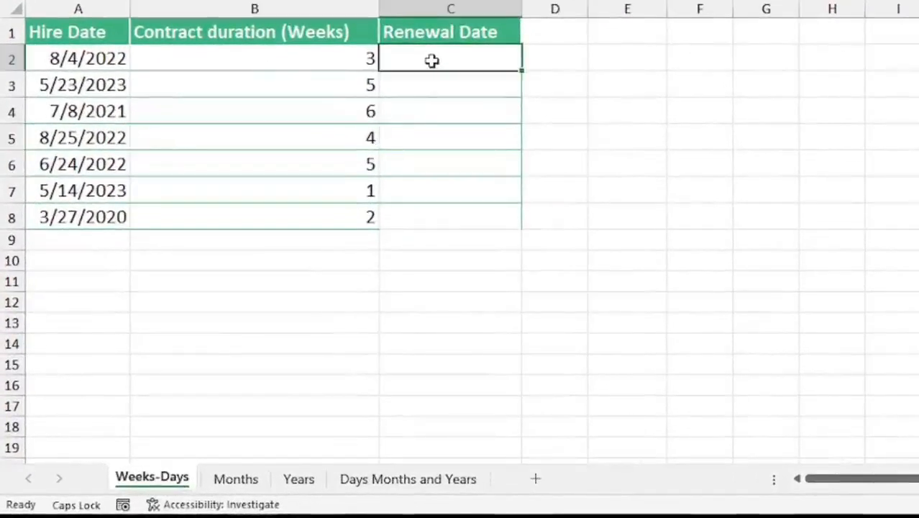
pyautogui.write('=IF')
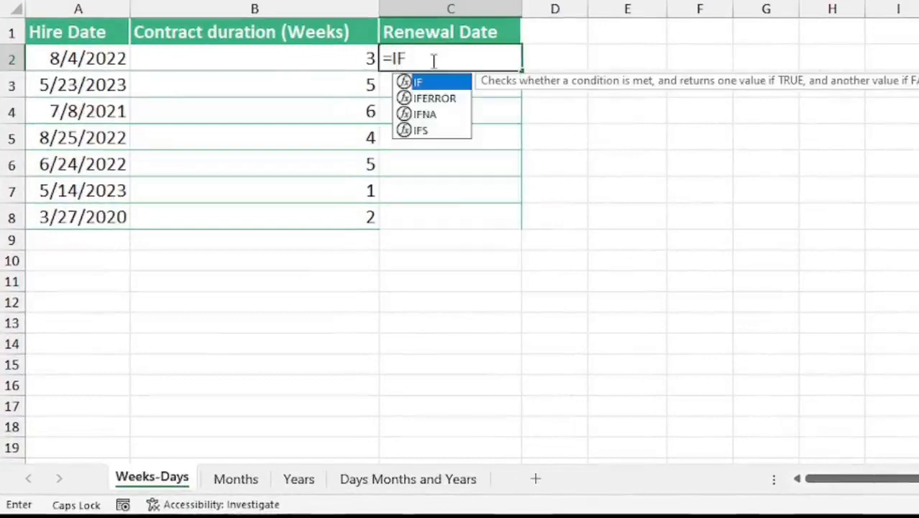
pyautogui.write('(')
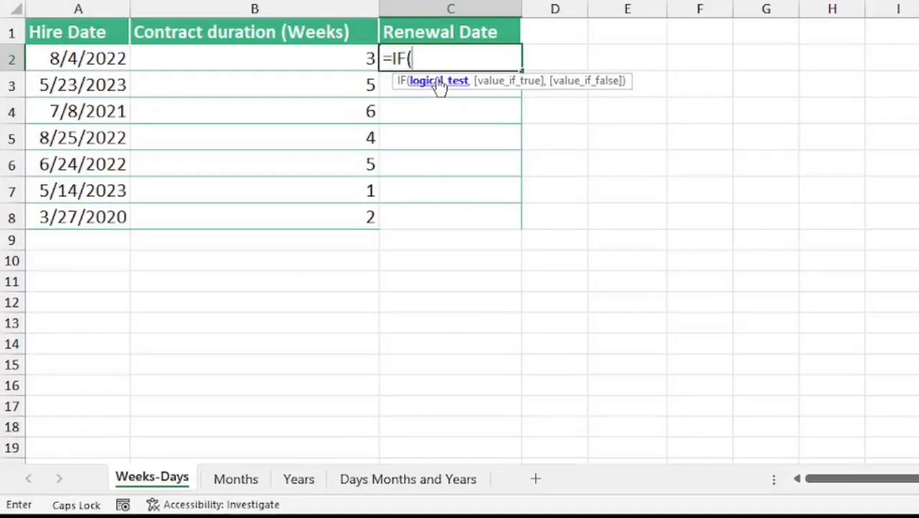
pyautogui.click(85, 58)
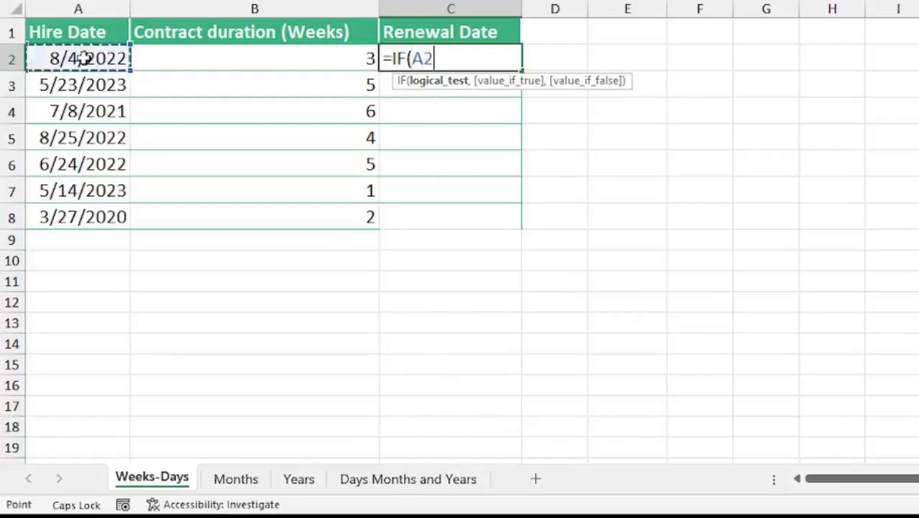
pyautogui.write(',')
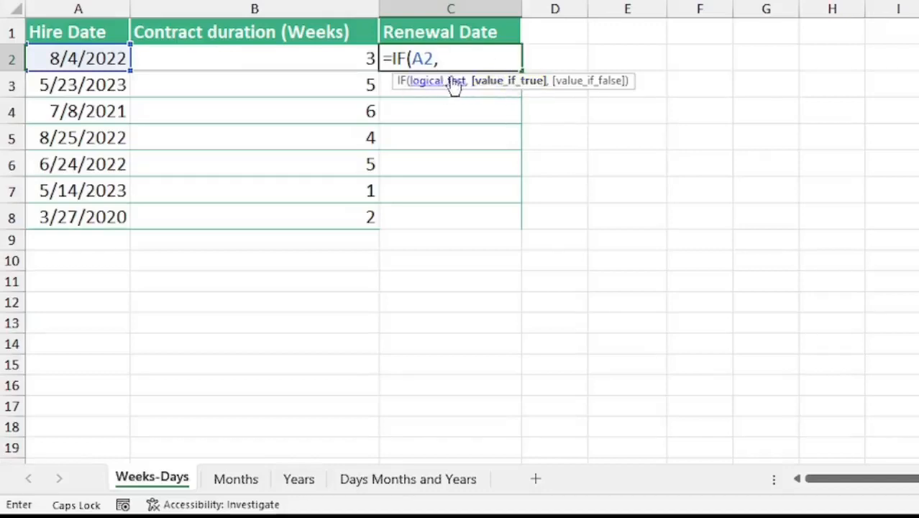
pyautogui.click(96, 59)
pyautogui.write('+(')
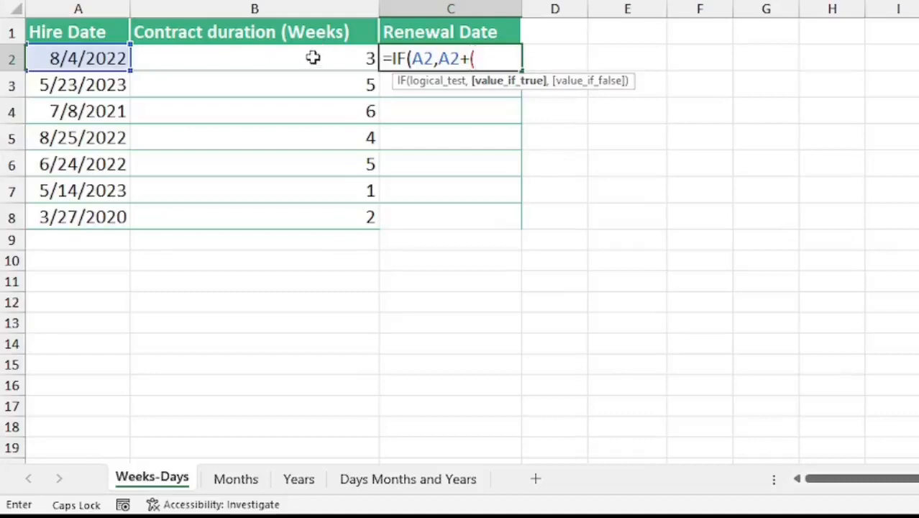
pyautogui.click(314, 56)
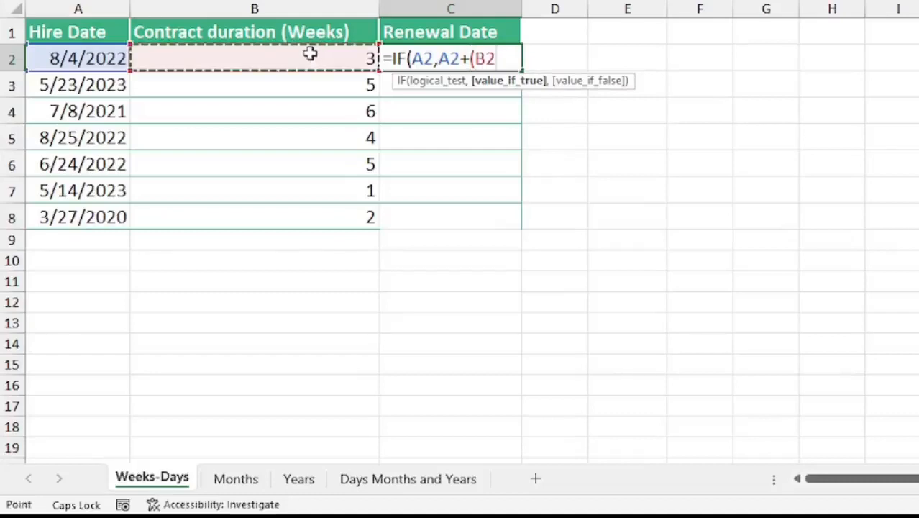
pyautogui.write('*')
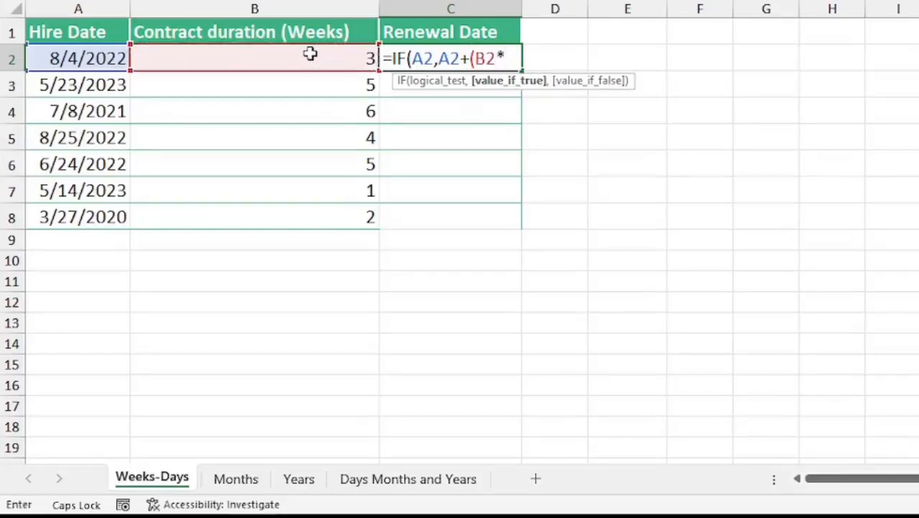
pyautogui.write('7),')
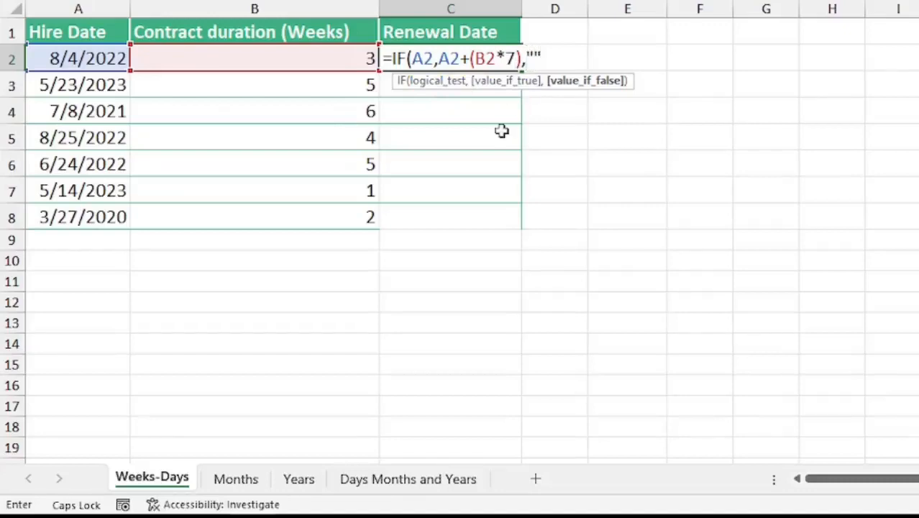
pyautogui.press('Return')
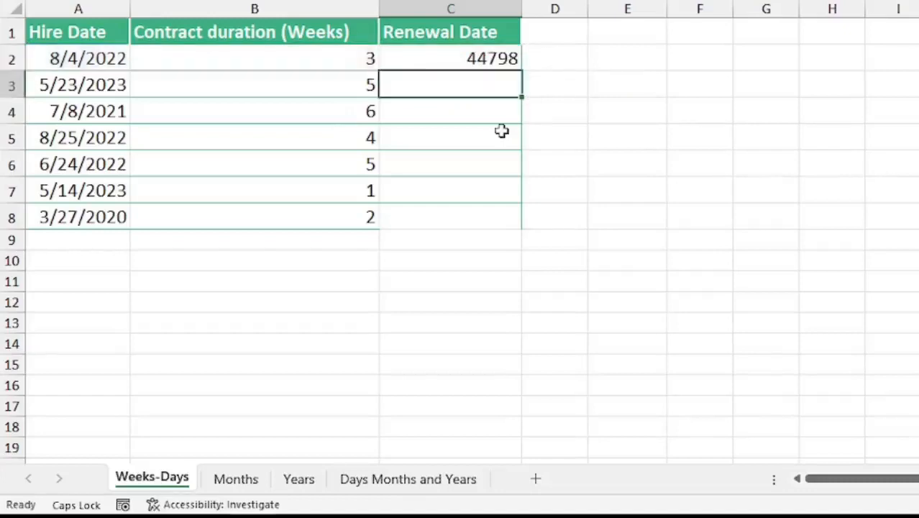
# Step: Format the renewal date in cell C2 as Short Date
pyautogui.click(475, 58)
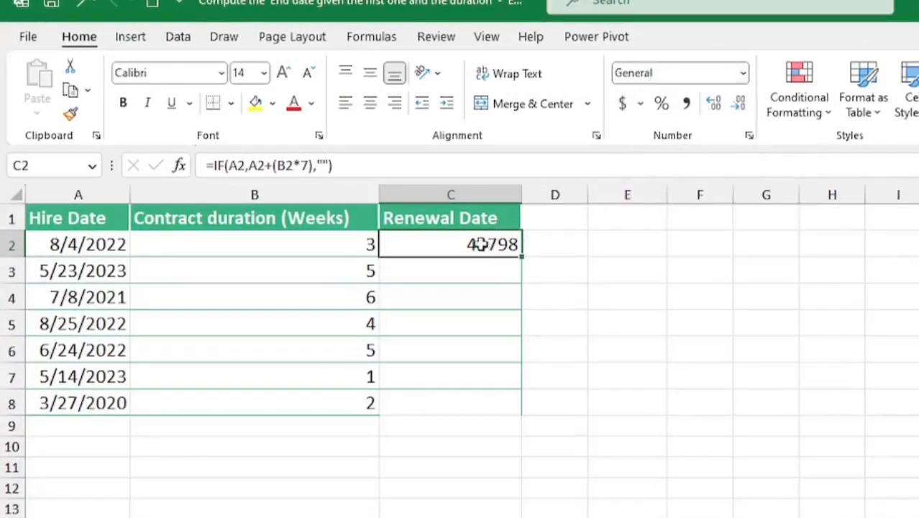
pyautogui.click(745, 76)
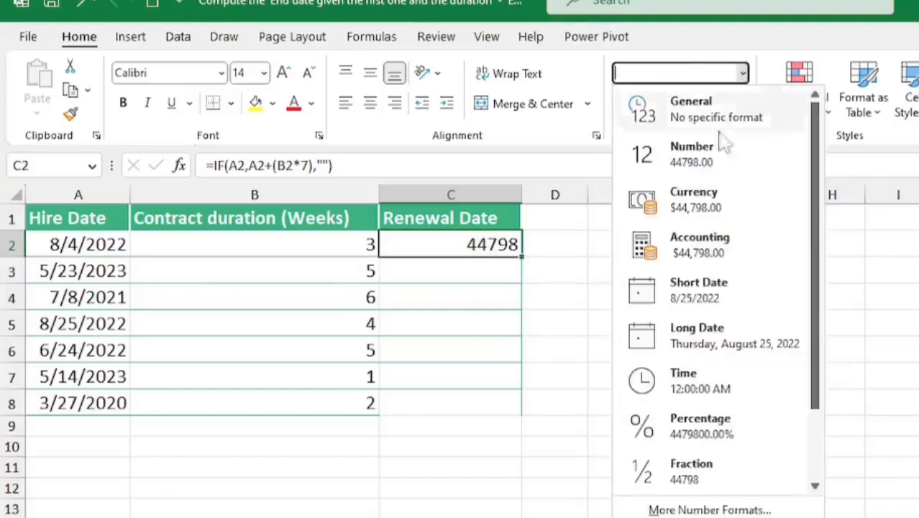
pyautogui.click(703, 288)
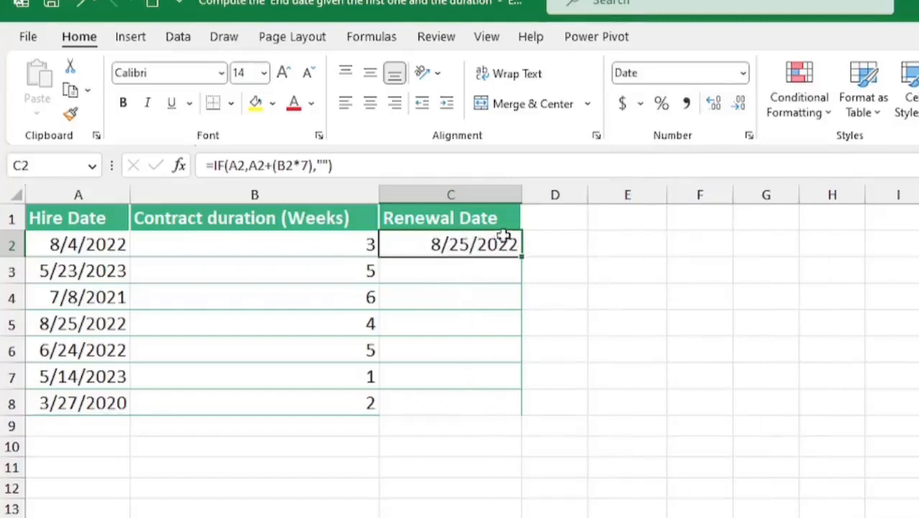
# Step: Copy the IF formula from C2 down to C8 and review the row with the one-week contract
pyautogui.moveTo(522, 254); pyautogui.dragTo(514, 410)
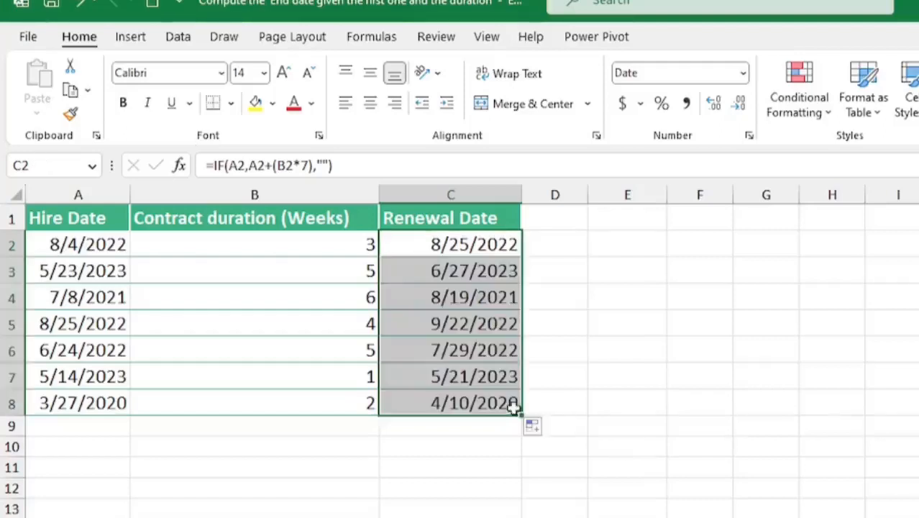
pyautogui.click(462, 350)
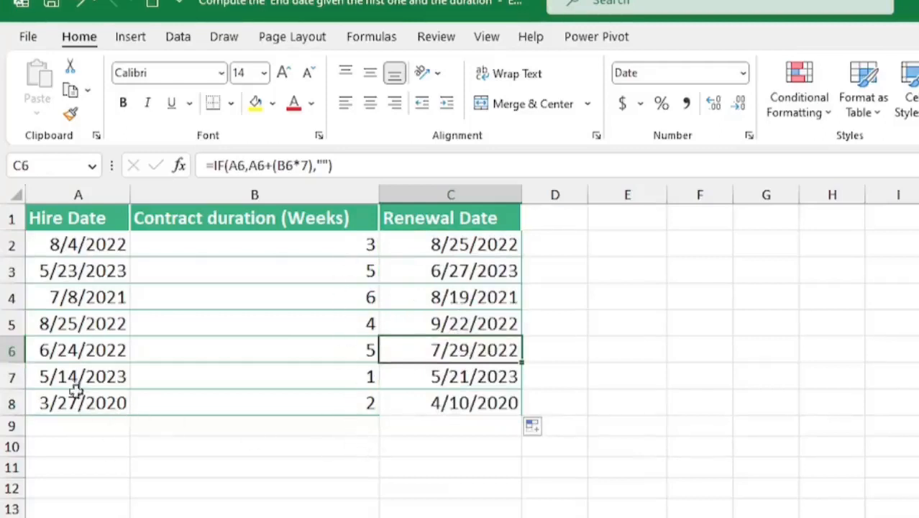
pyautogui.moveTo(72, 377); pyautogui.dragTo(424, 372)
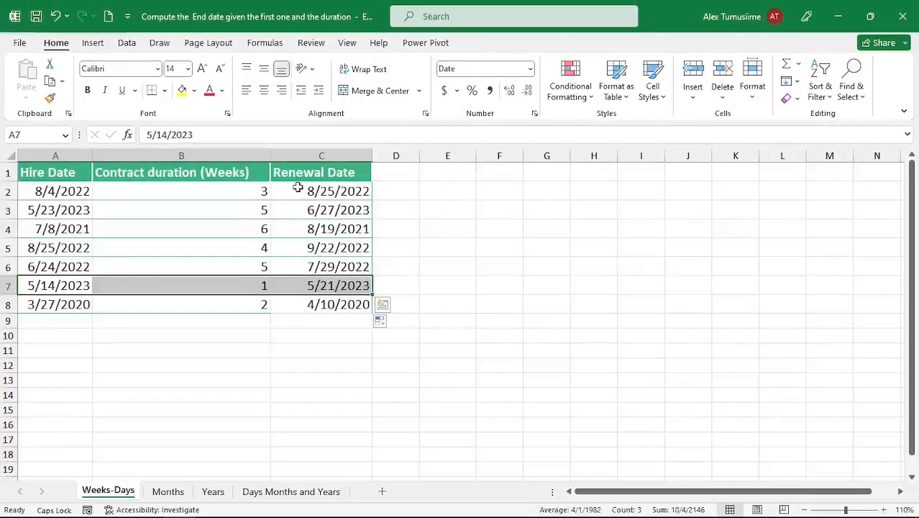
# Step: Clear the contents of the Renewal Date cells C2 to C8
pyautogui.moveTo(349, 209); pyautogui.dragTo(399, 338)
pyautogui.moveTo(340, 298); pyautogui.dragTo(340, 298)
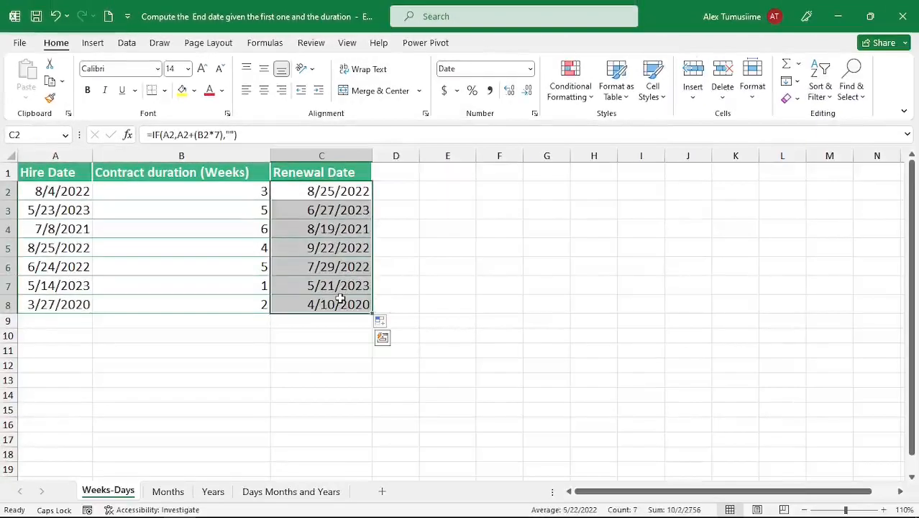
pyautogui.press('Delete')
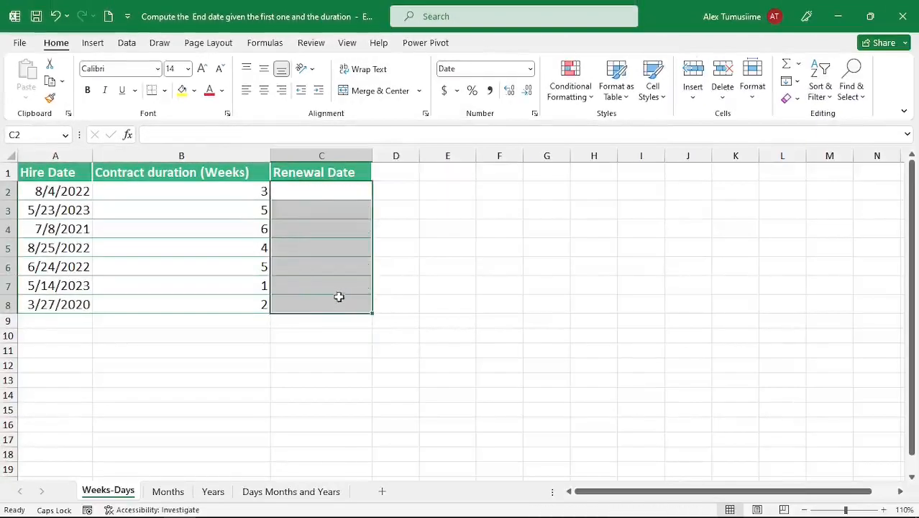
# Step: Start a DATE formula in cell C2 with YEAR(A2) as the year and MONTH(A2) as the month
pyautogui.click(325, 197)
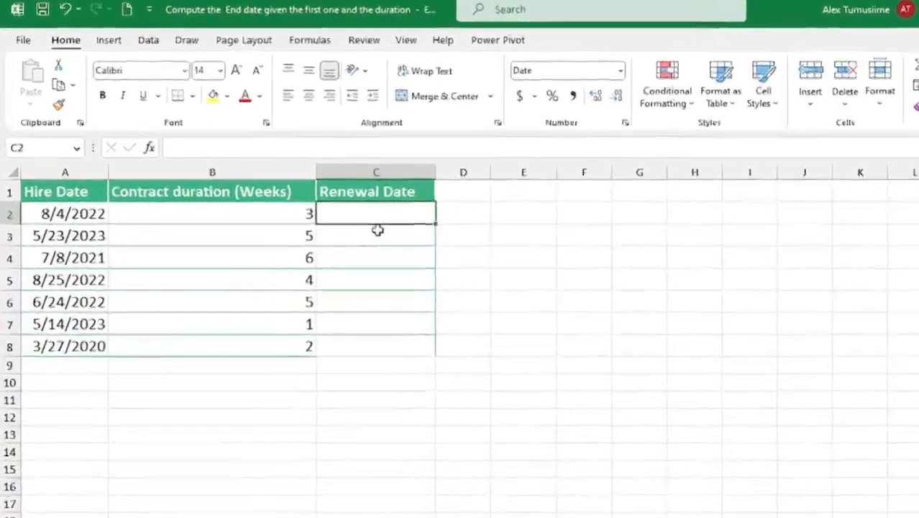
pyautogui.write('=DATE')
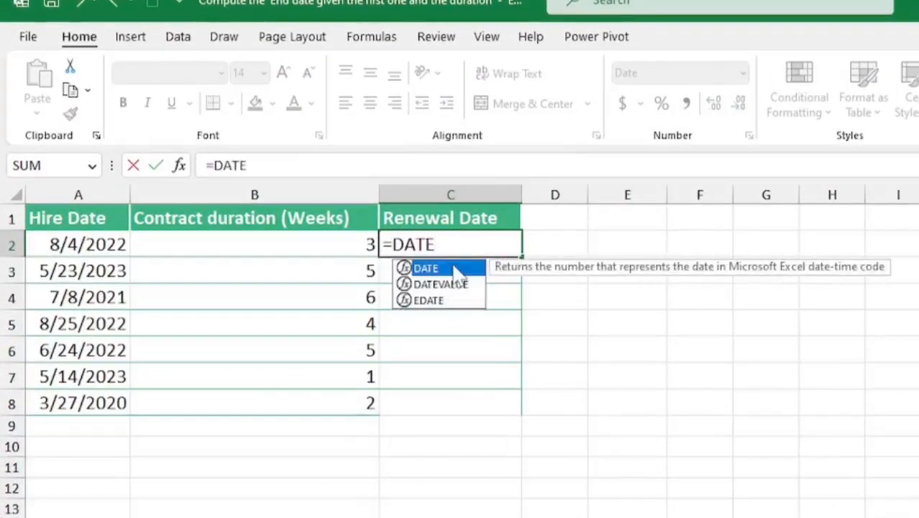
pyautogui.doubleClick(457, 271)
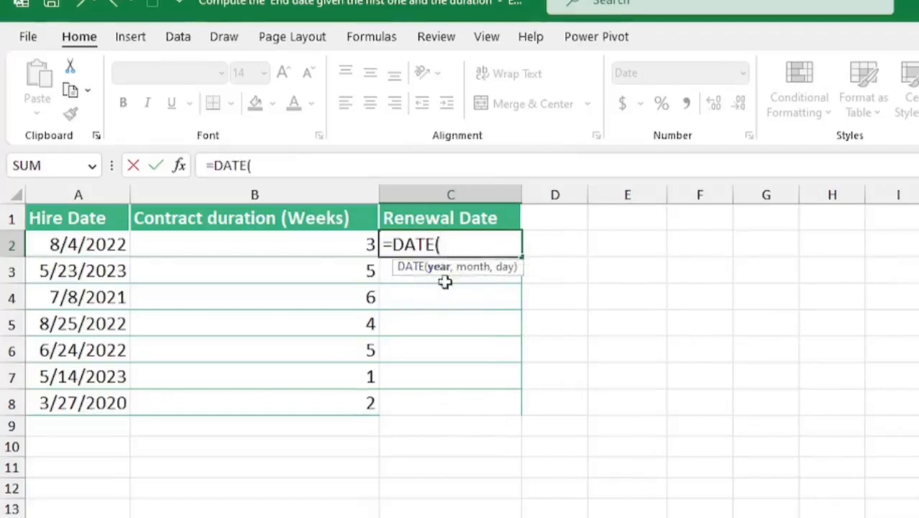
pyautogui.write('YEAR')
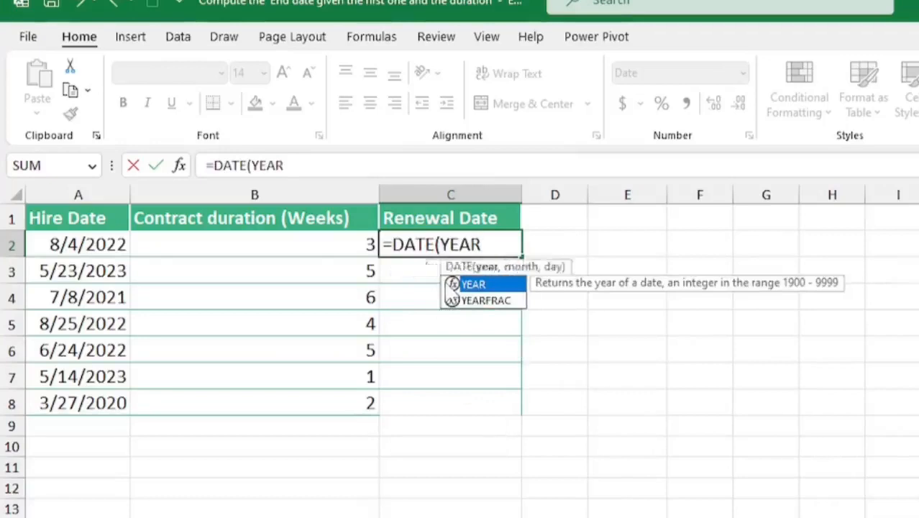
pyautogui.doubleClick(451, 284)
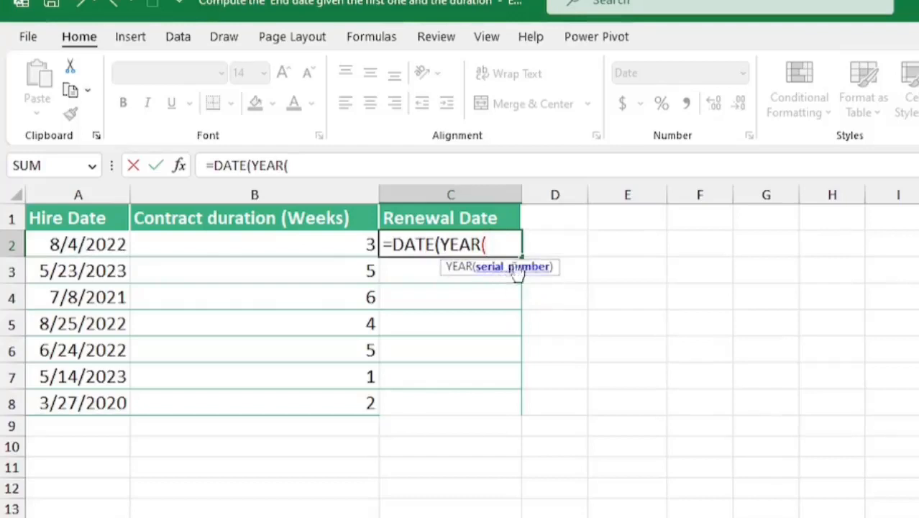
pyautogui.click(97, 245)
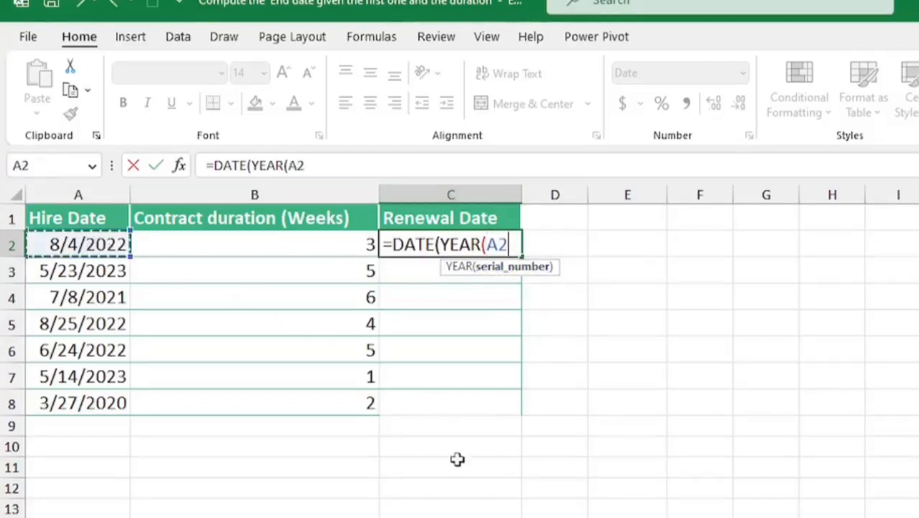
pyautogui.write('),')
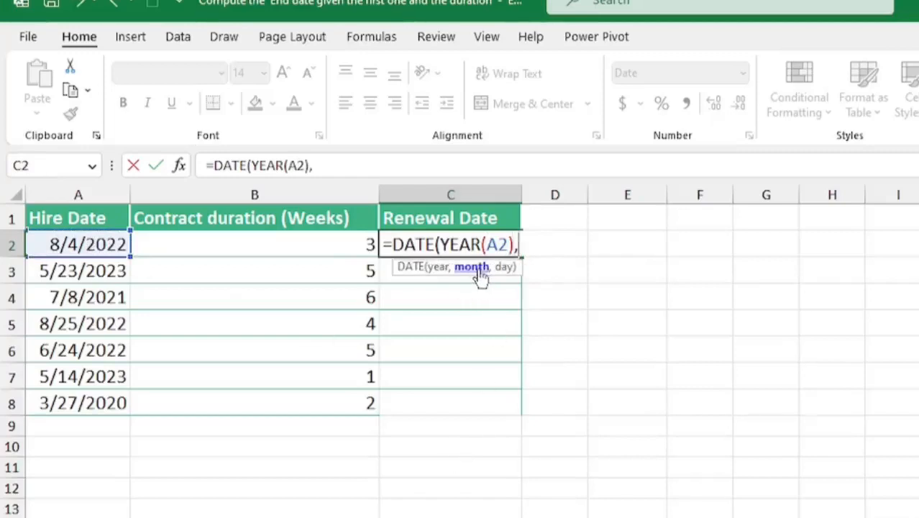
pyautogui.write('MONTH(')
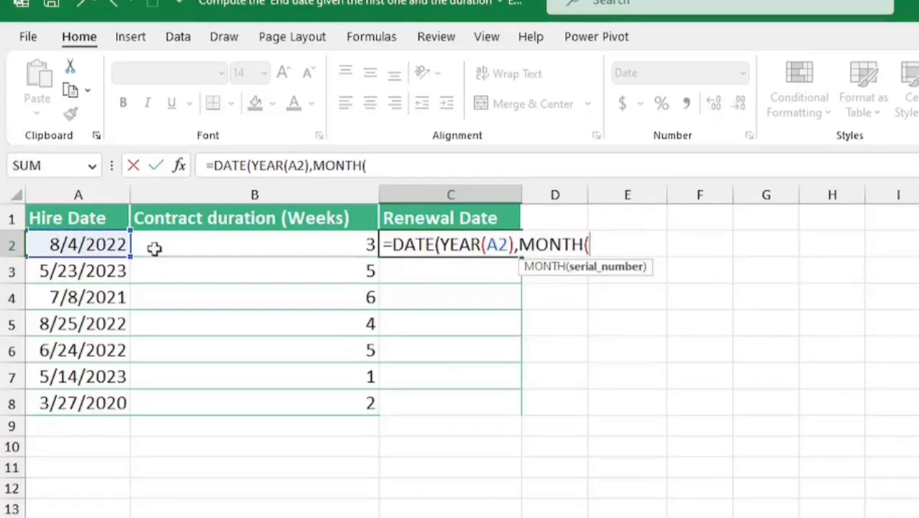
pyautogui.click(106, 242)
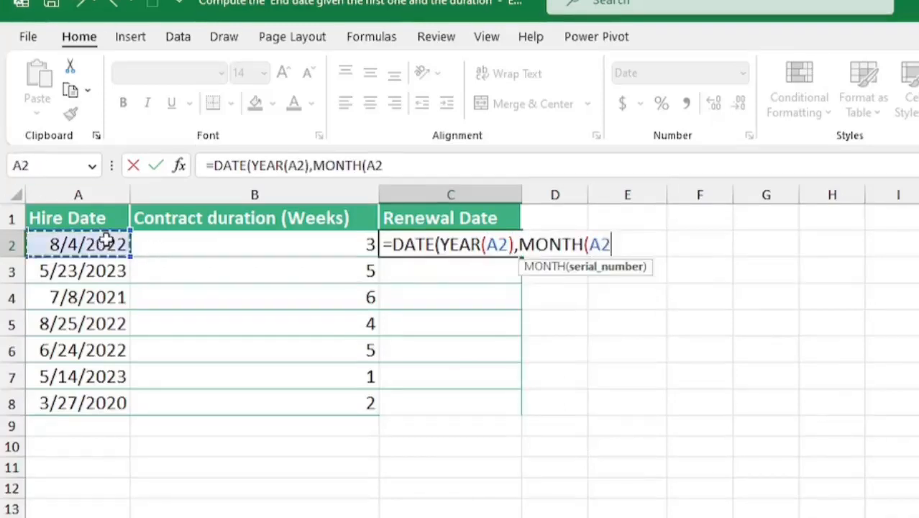
pyautogui.write('),')
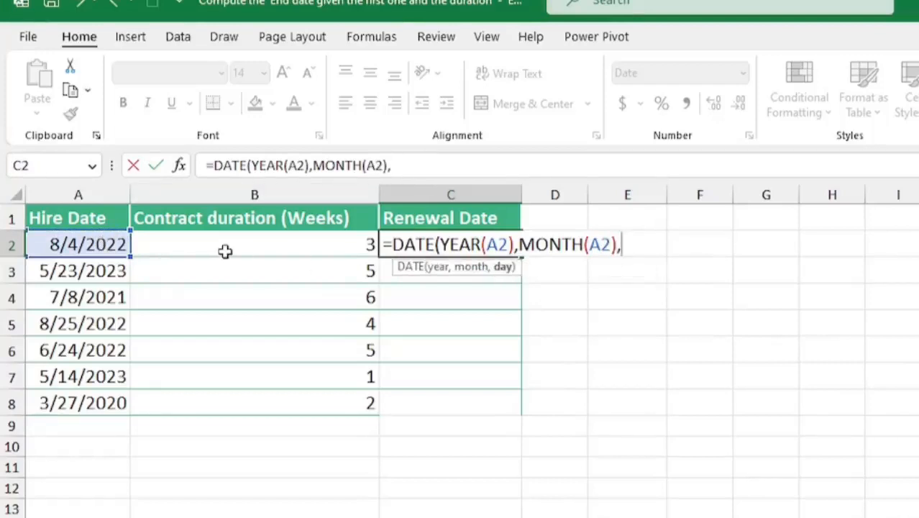
# Step: Complete the DATE formula in C2 with DAY(A2)+(B2*7) as the day and enter it
pyautogui.write('DAY(')
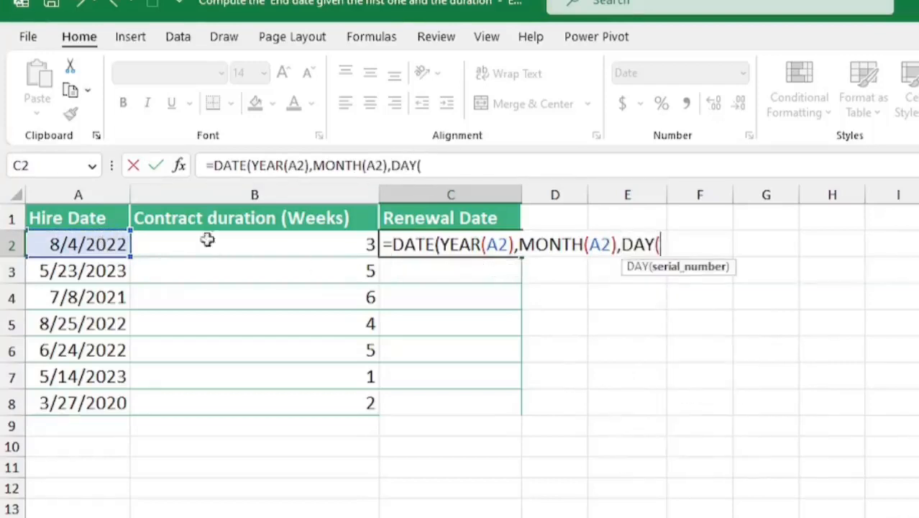
pyautogui.click(95, 243)
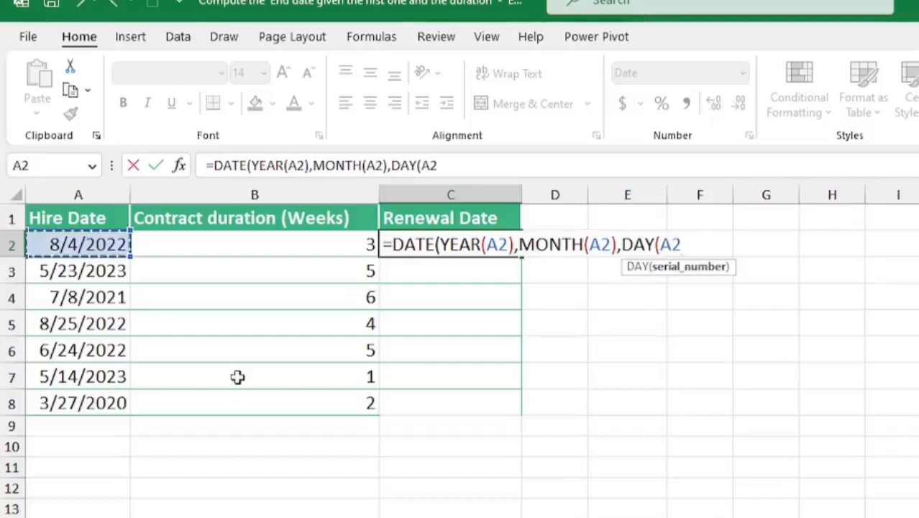
pyautogui.write(')+(')
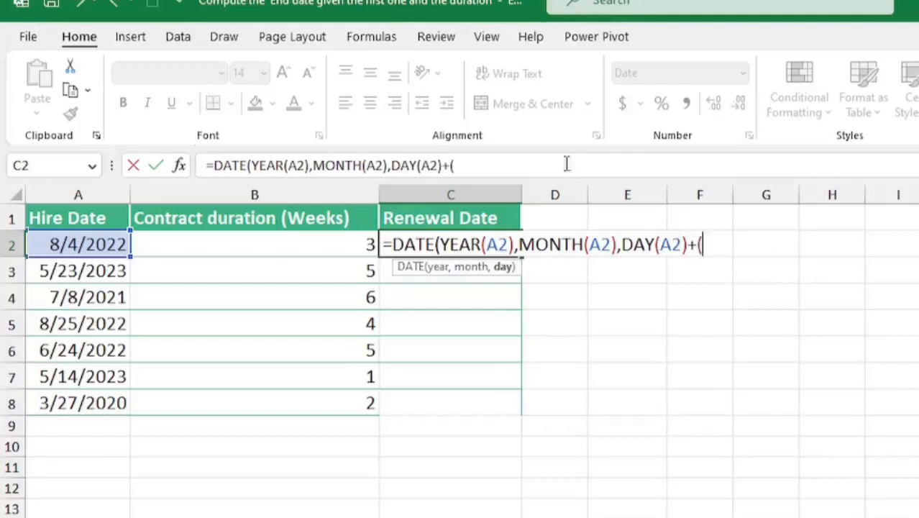
pyautogui.click(339, 243)
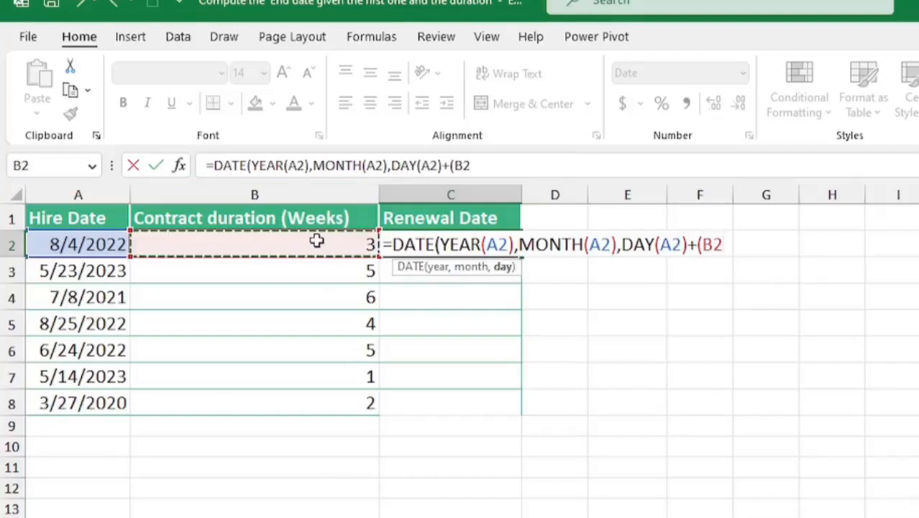
pyautogui.write('*7')
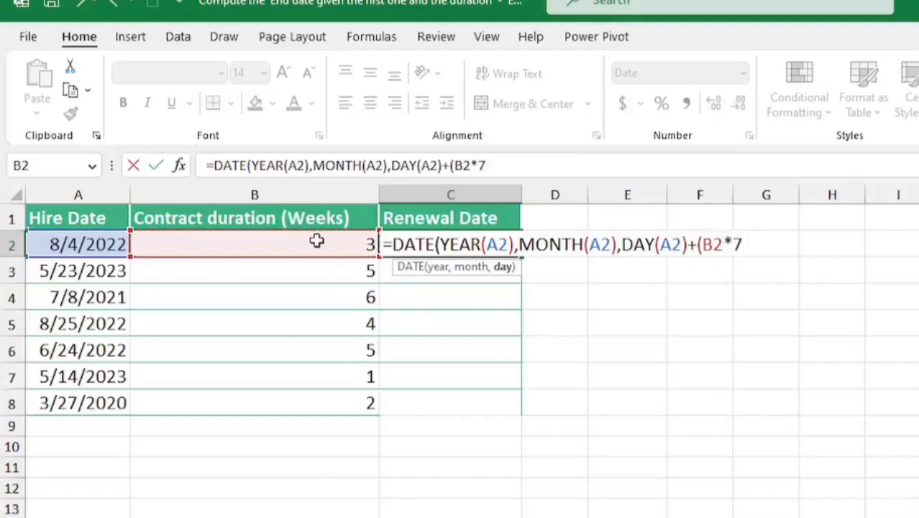
pyautogui.write(')')
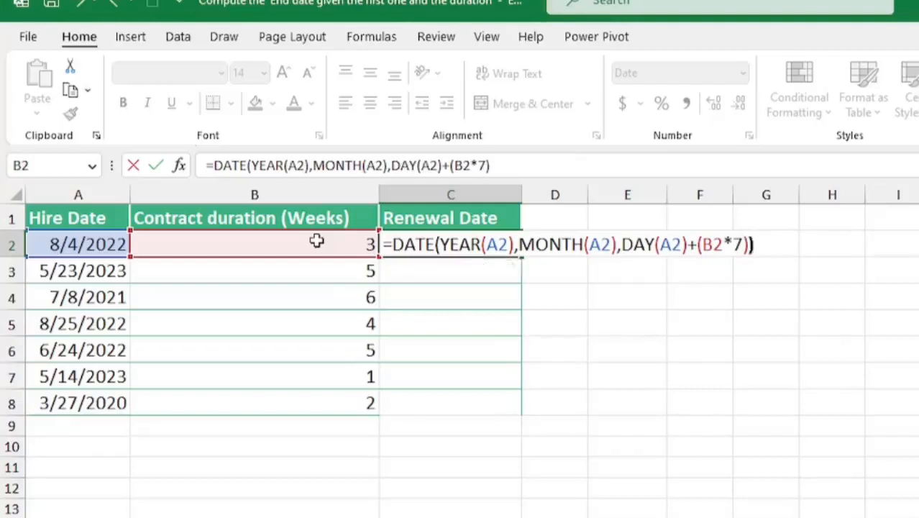
pyautogui.press('Return')
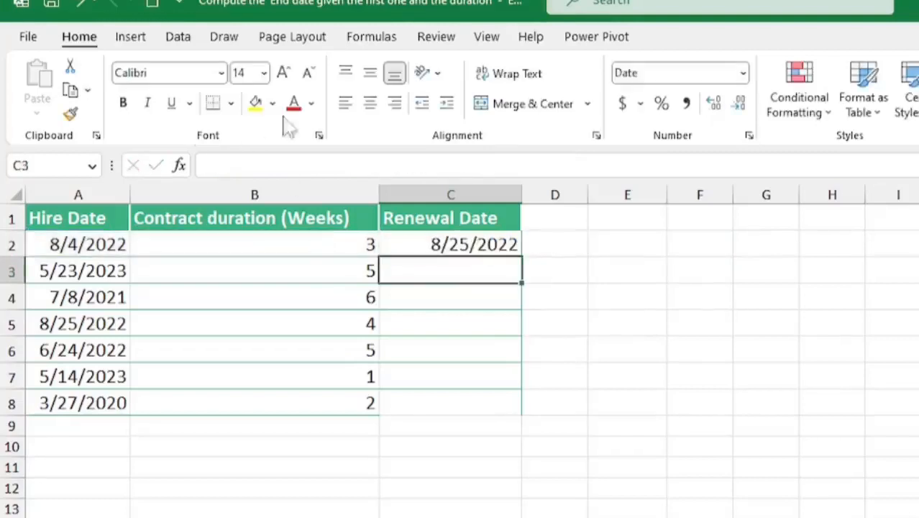
# Step: Review the day argument of the DATE formula in C2 and copy the formula down to C8
pyautogui.click(489, 243)
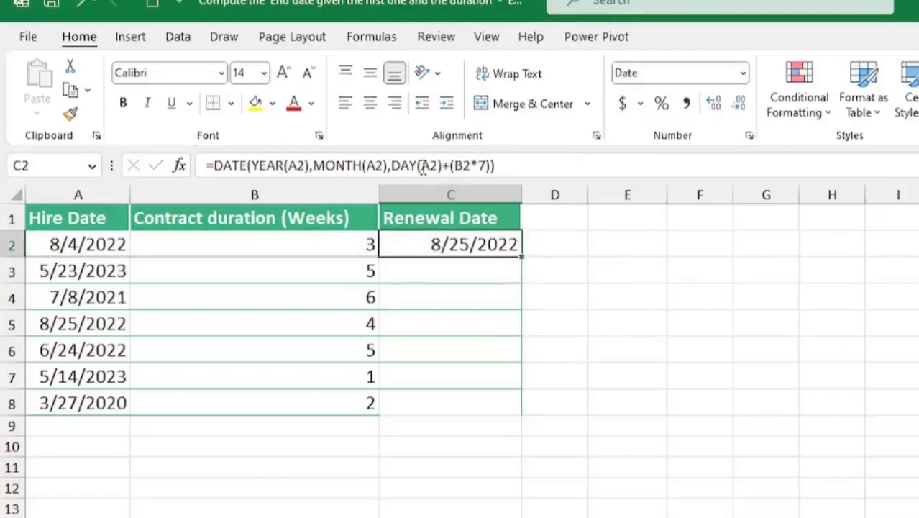
pyautogui.moveTo(392, 165); pyautogui.dragTo(497, 165)
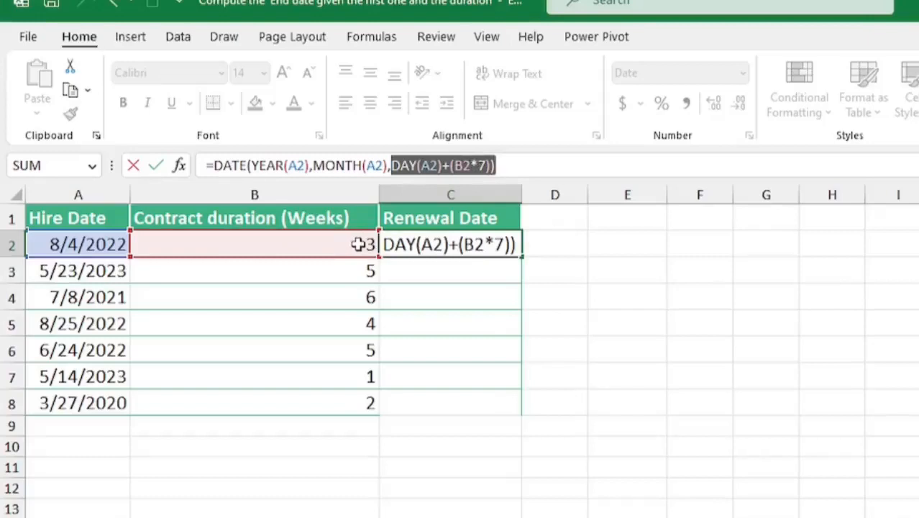
pyautogui.press('Return')
pyautogui.click(445, 242)
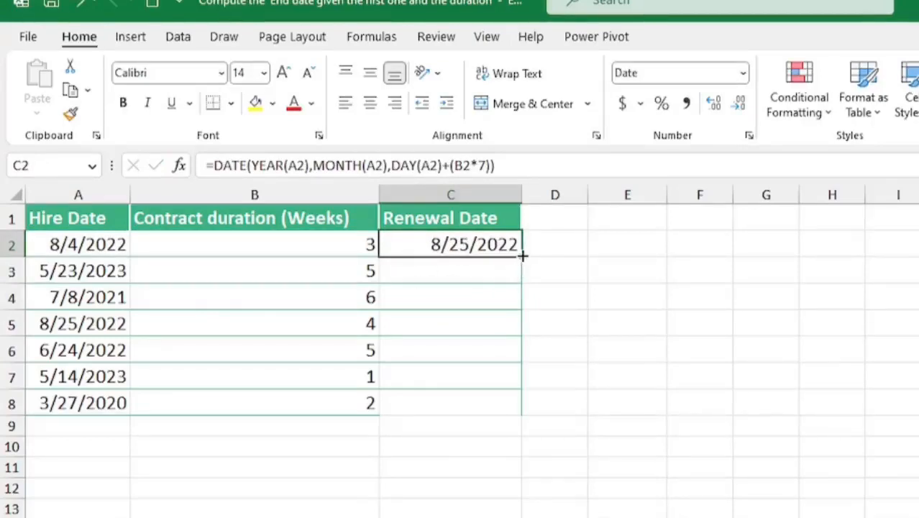
pyautogui.moveTo(525, 257); pyautogui.dragTo(510, 408)
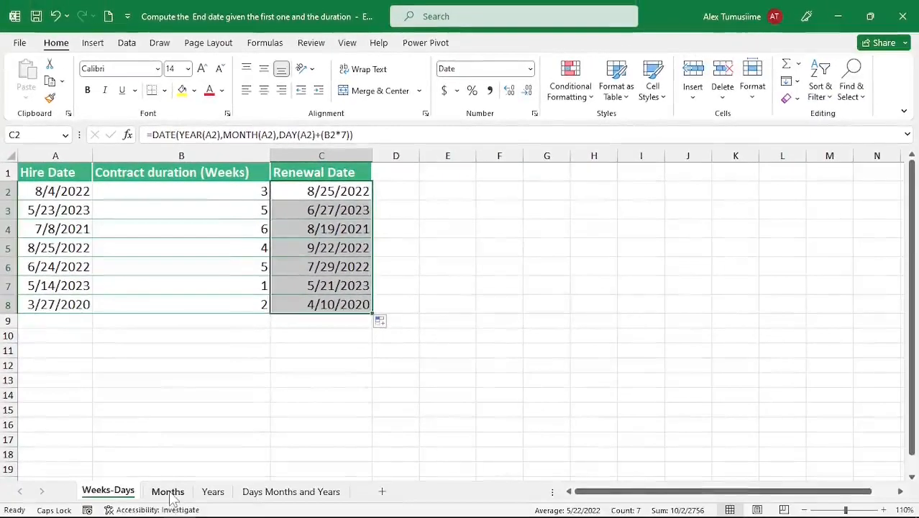
# Step: On the Months sheet, start a DATE formula in cell C2 with YEAR(A2) as the year
pyautogui.click(168, 491)
pyautogui.click(294, 197)
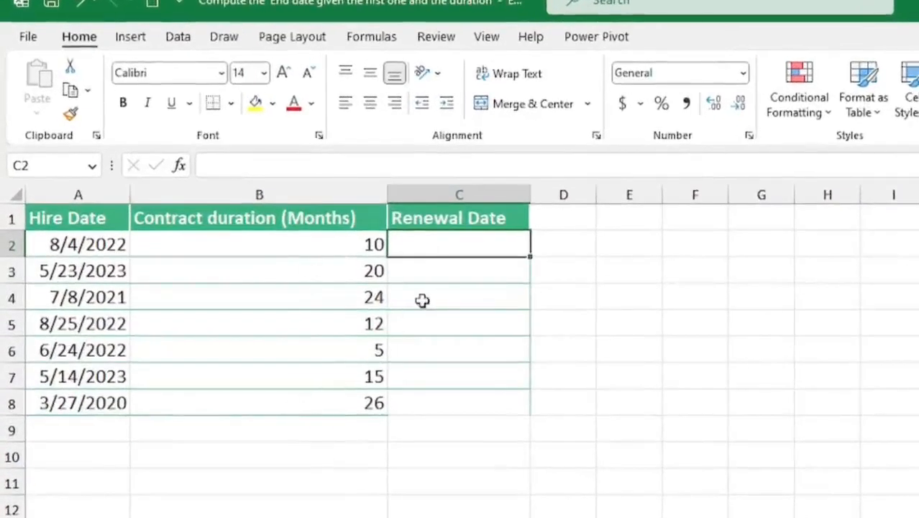
pyautogui.write('=')
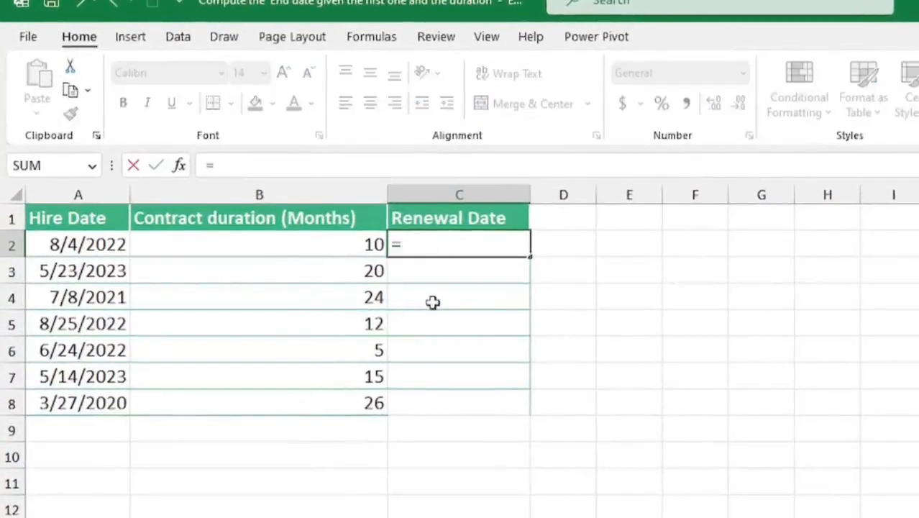
pyautogui.write('DATE')
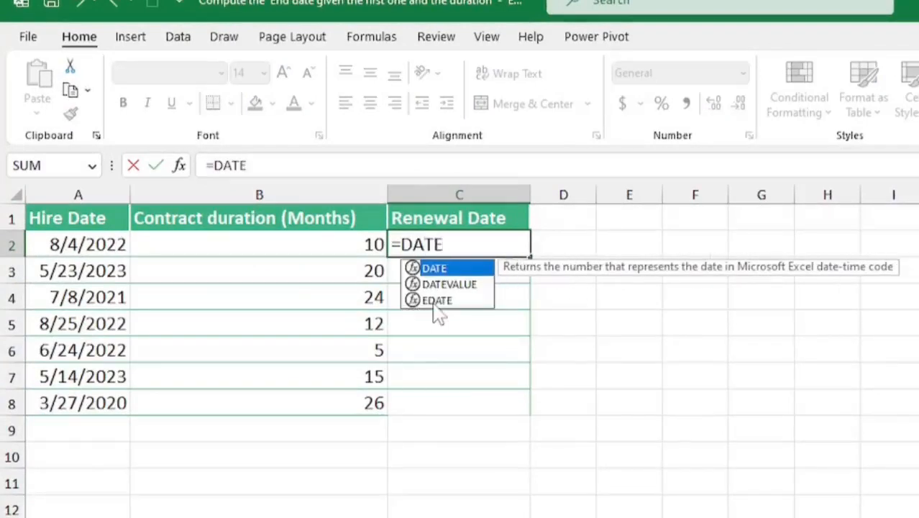
pyautogui.write('(YEAR(')
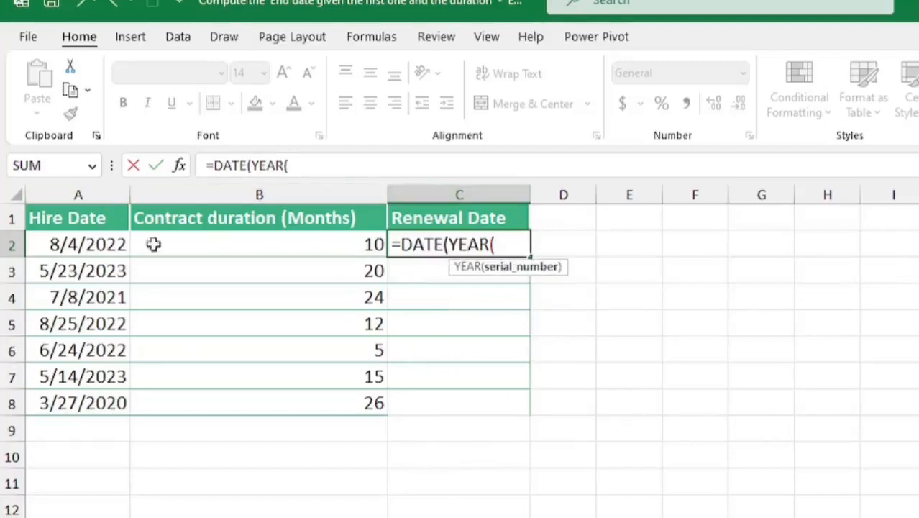
pyautogui.click(105, 245)
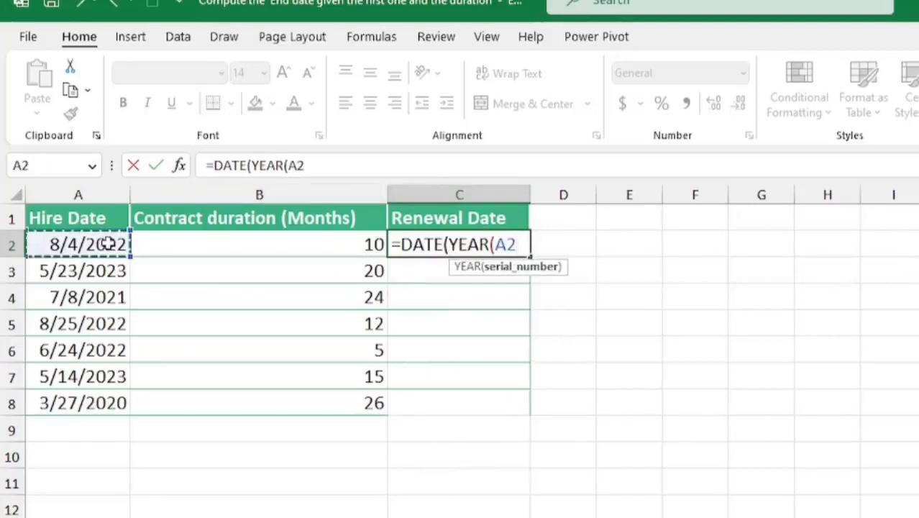
pyautogui.write('),')
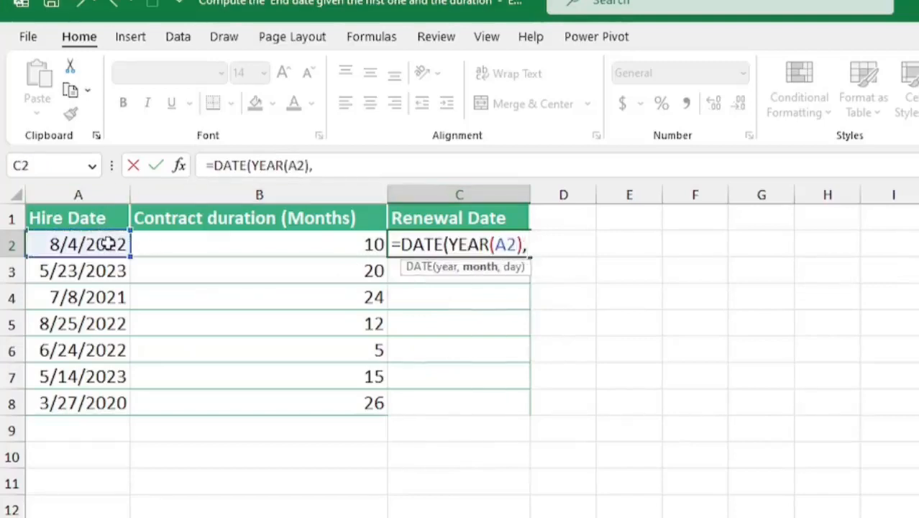
# Step: Add MONTH(A2)+B2 as the month argument of the DATE formula in C2
pyautogui.write('MONTH(')
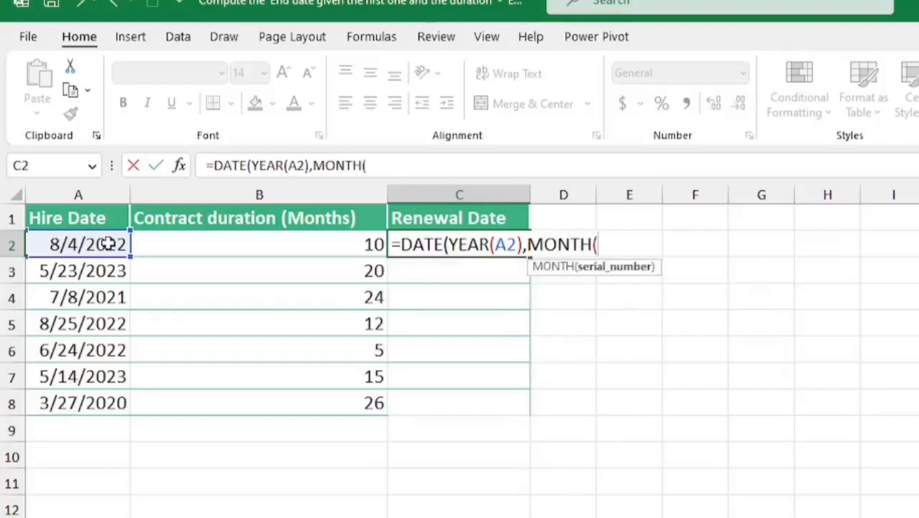
pyautogui.click(119, 245)
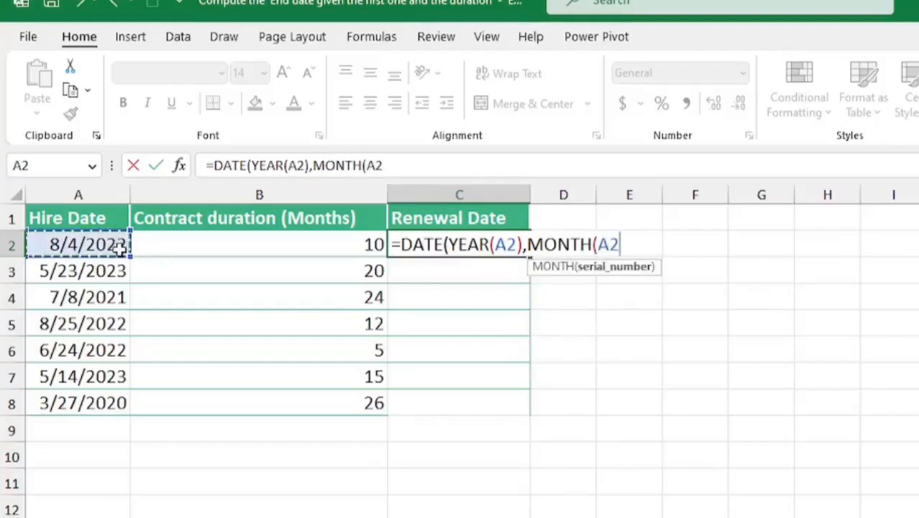
pyautogui.write(')')
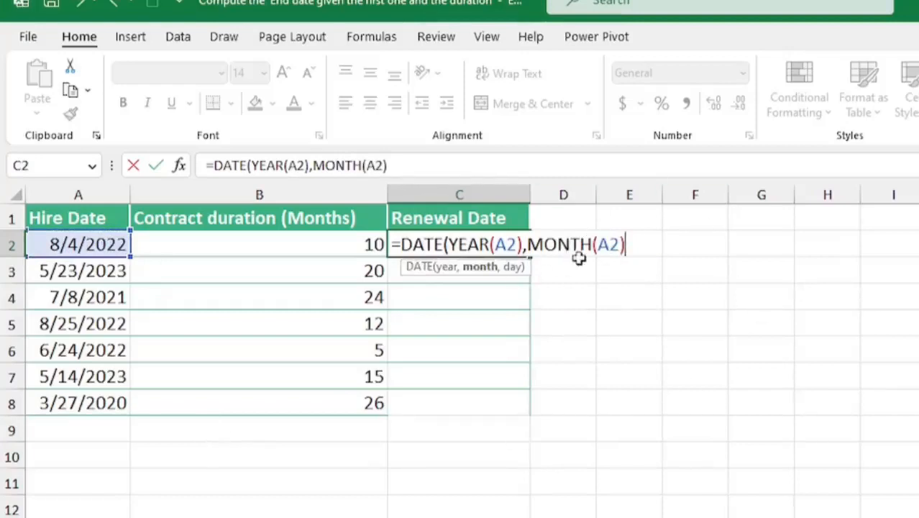
pyautogui.write('+')
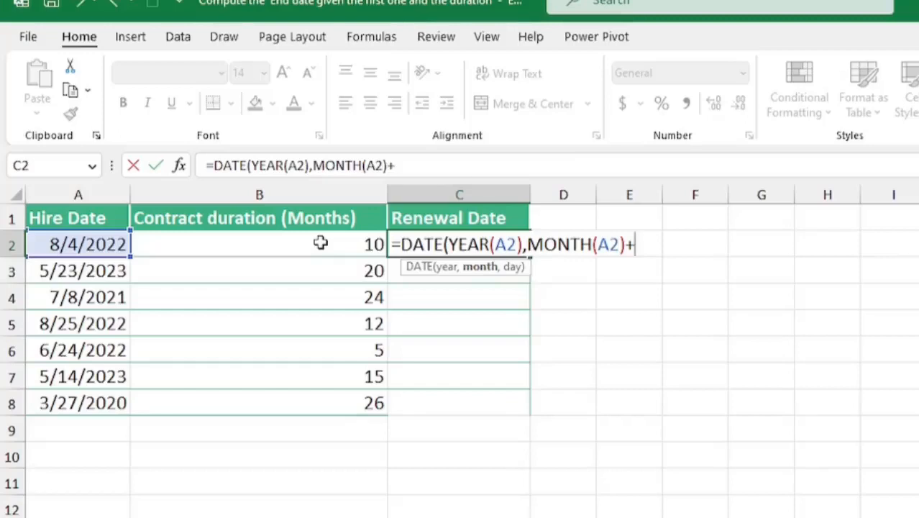
pyautogui.click(324, 246)
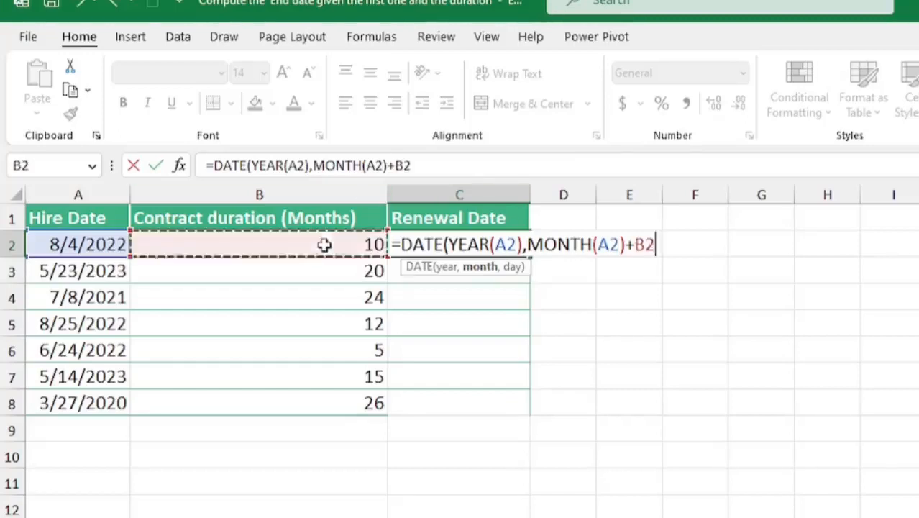
pyautogui.write(',')
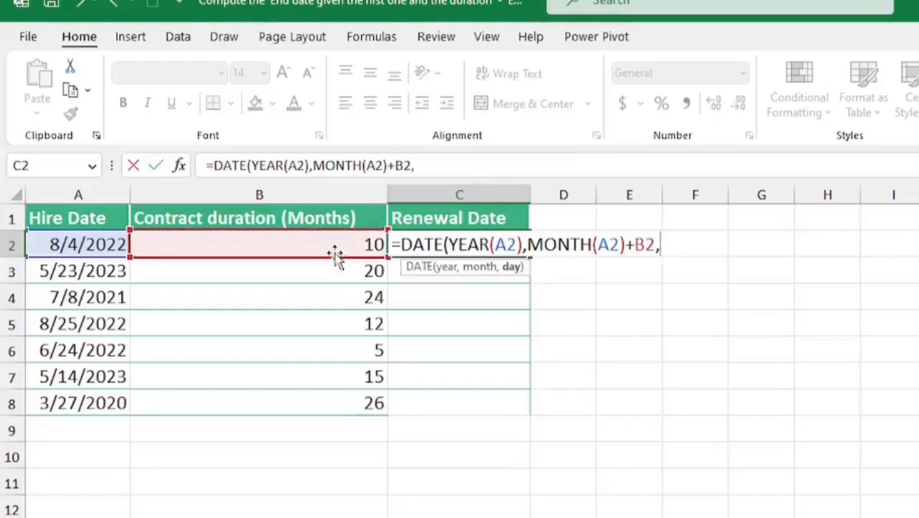
# Step: Complete the DATE formula in C2 with DAY(A2) as the day and enter it
pyautogui.write('DAY(')
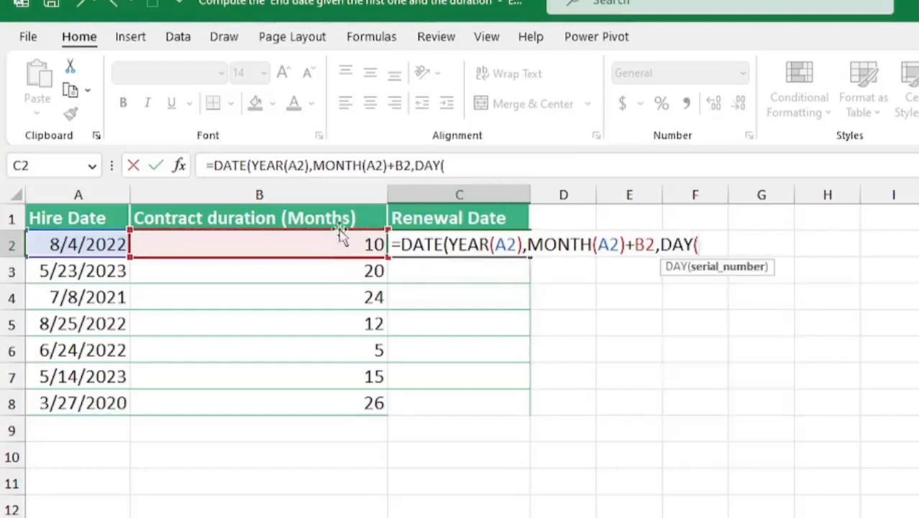
pyautogui.click(102, 243)
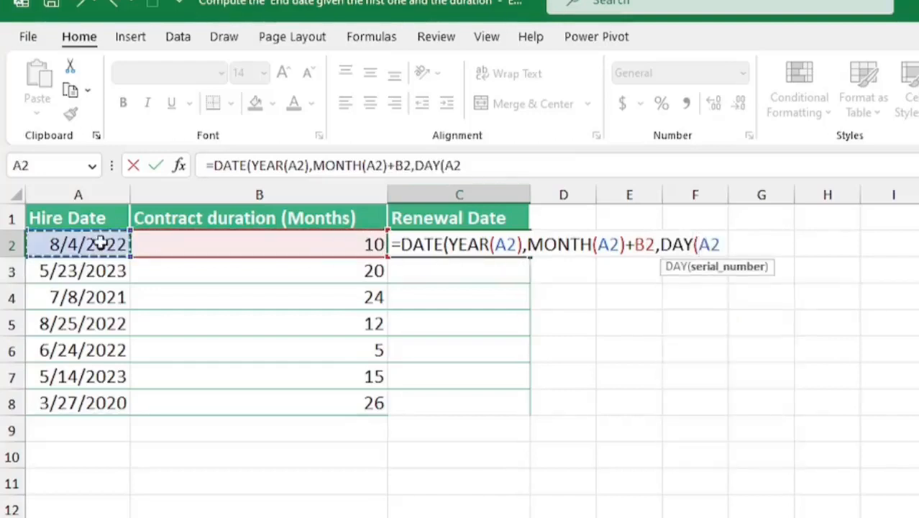
pyautogui.write(')')
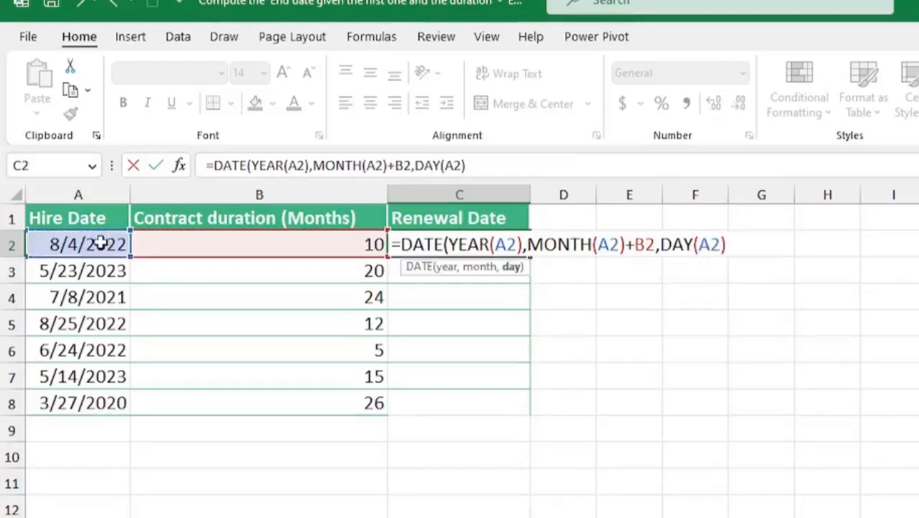
pyautogui.write(')')
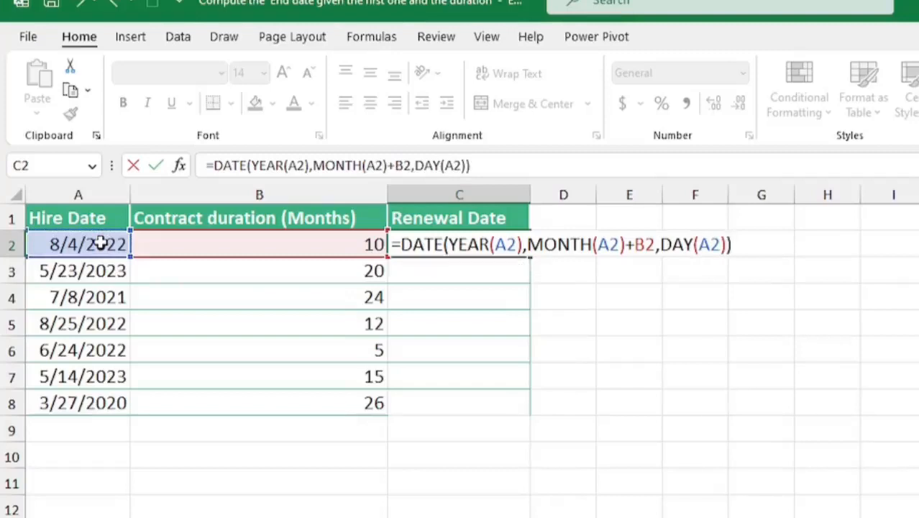
pyautogui.press('Return')
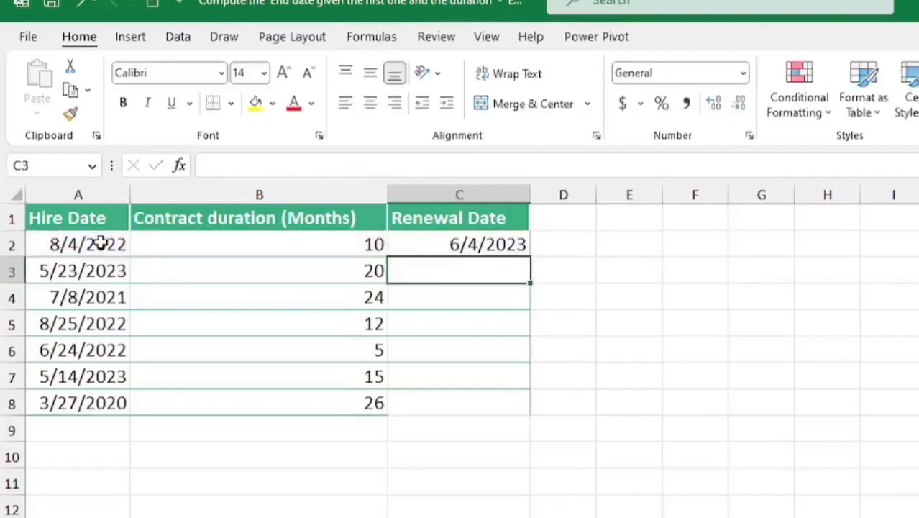
# Step: Copy the DATE formula from C2 down to C8 on the Months sheet
pyautogui.click(417, 243)
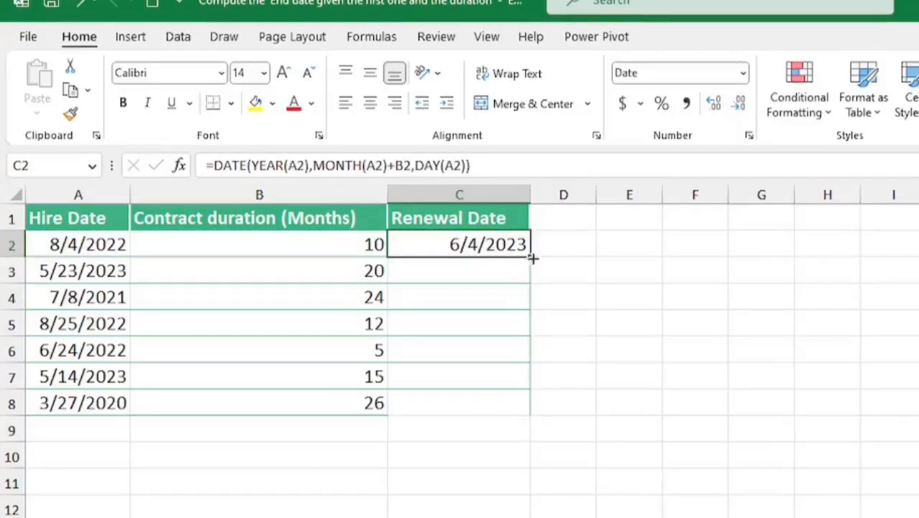
pyautogui.moveTo(530, 257); pyautogui.dragTo(513, 415)
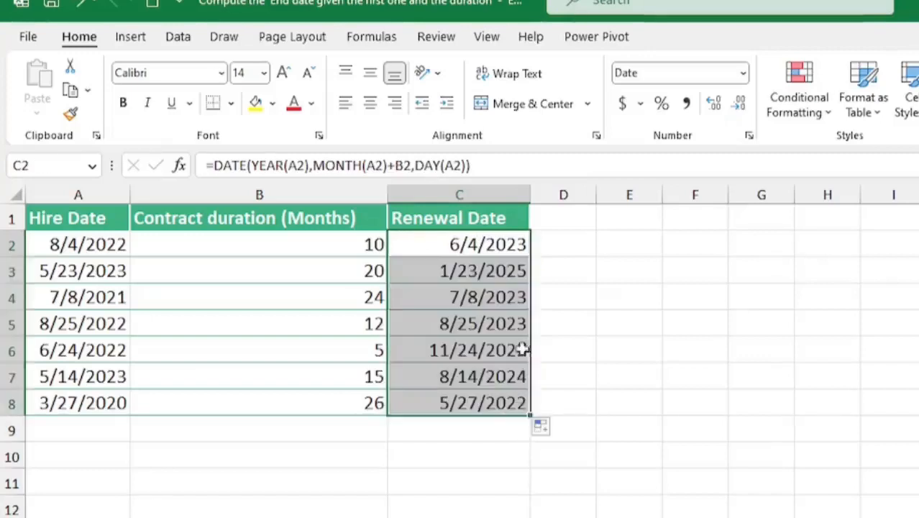
pyautogui.click(473, 346)
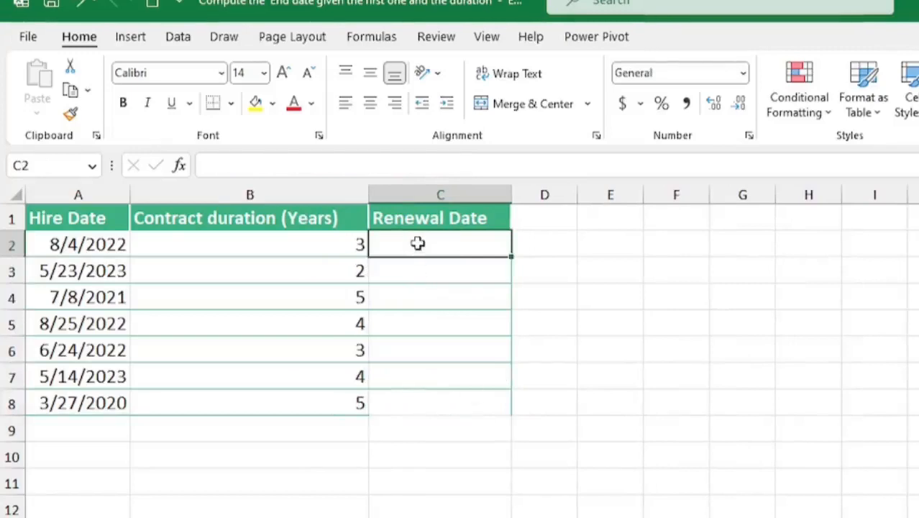
# Step: Start a DATE formula in cell C2 of the Years sheet with YEAR(A2)+B2 as the year
pyautogui.write('=')
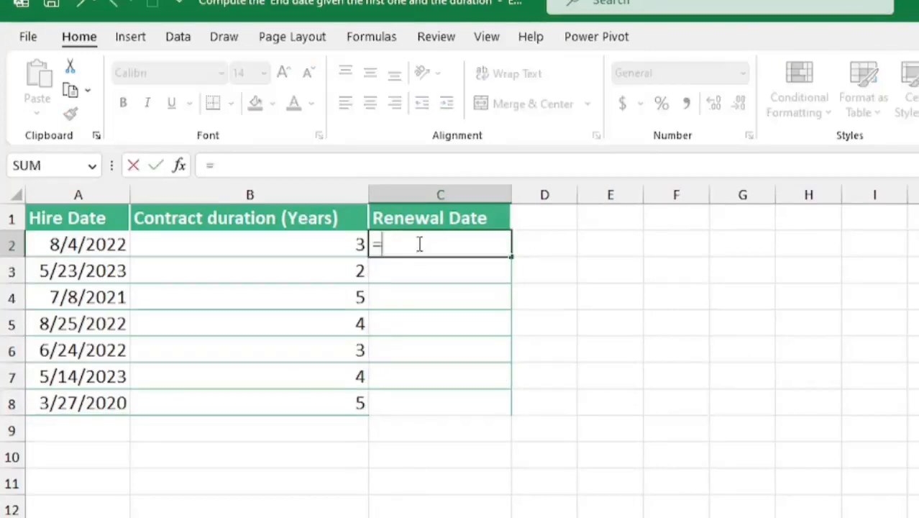
pyautogui.write('DAT')
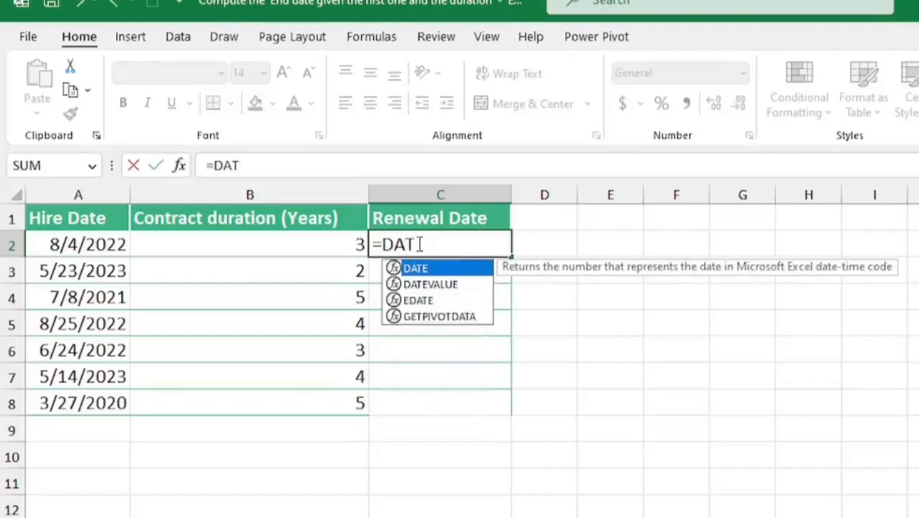
pyautogui.write('E(')
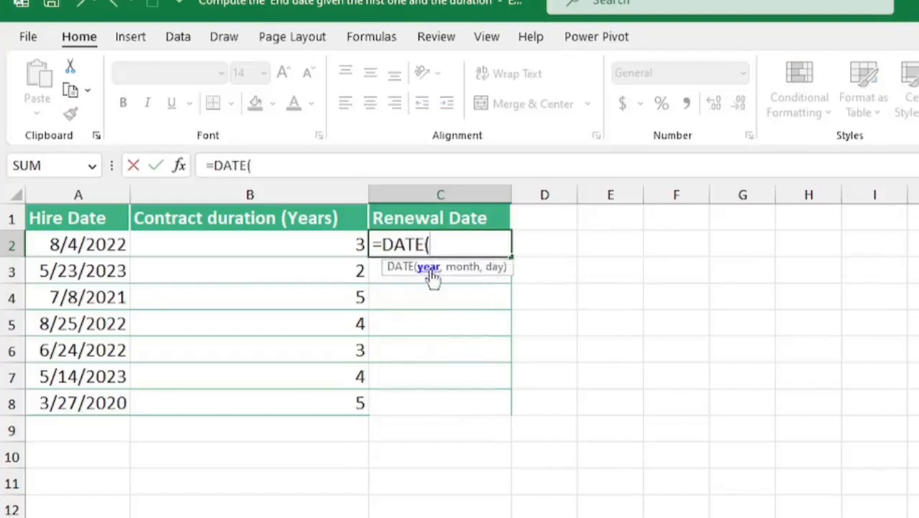
pyautogui.write('YEAR(')
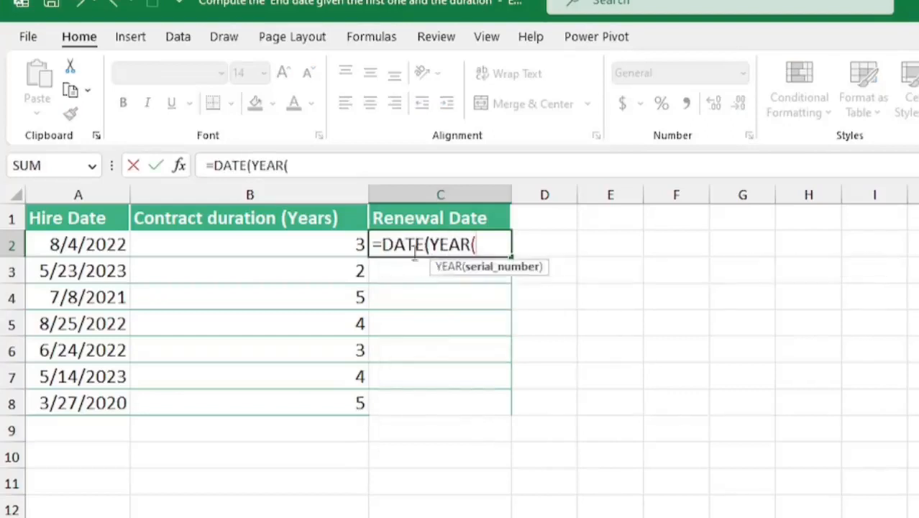
pyautogui.click(106, 245)
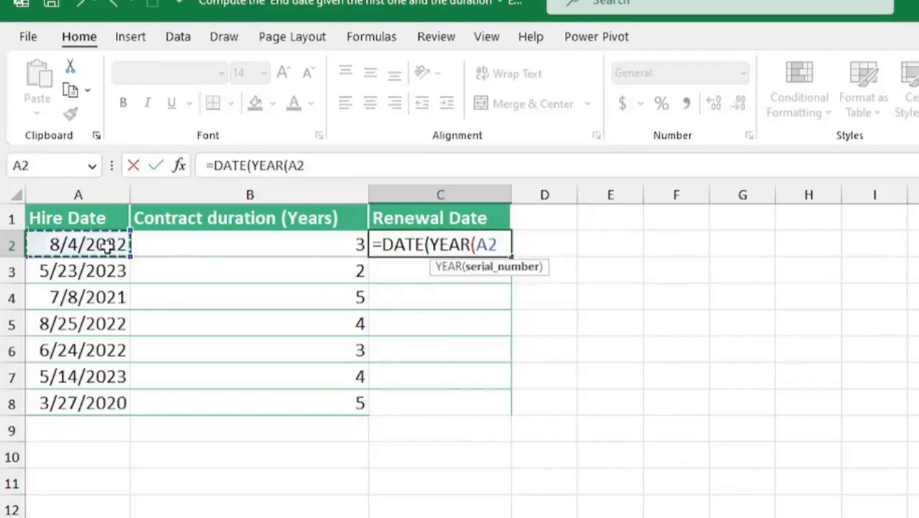
pyautogui.write(')')
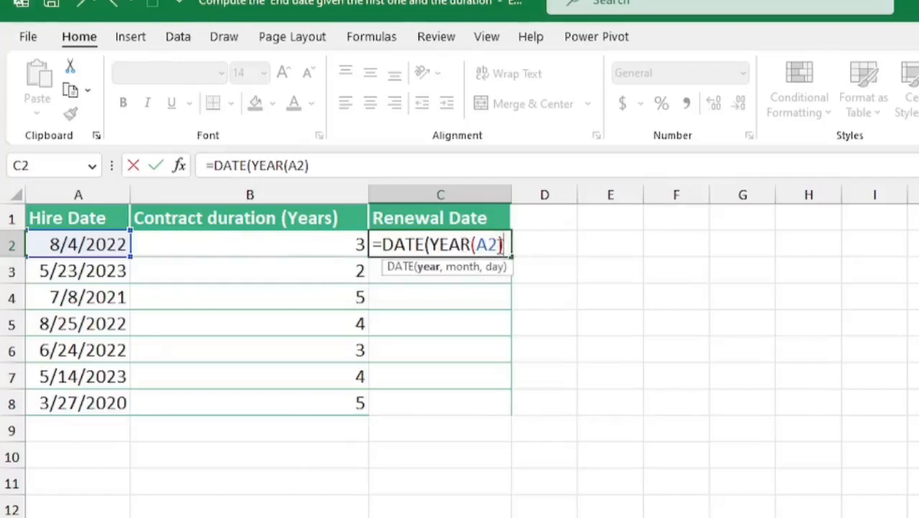
pyautogui.write('+3,')
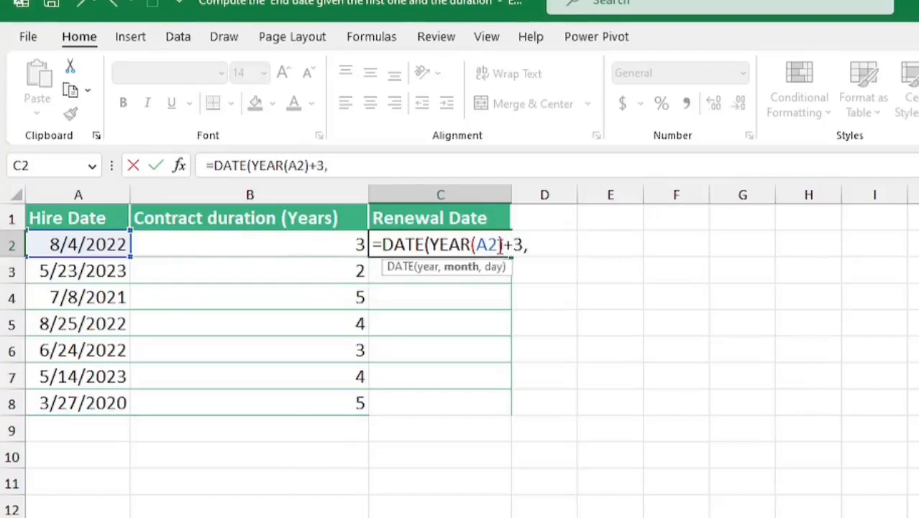
pyautogui.press('BackSpace')
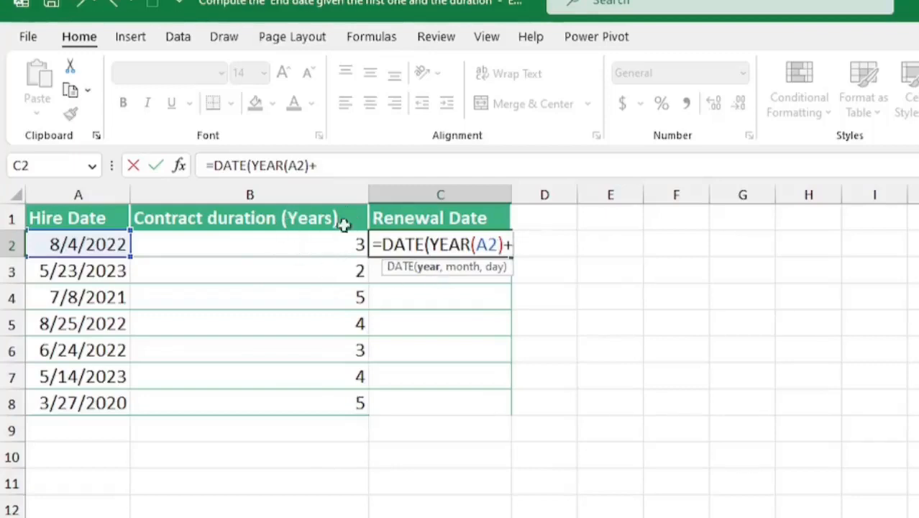
pyautogui.click(271, 245)
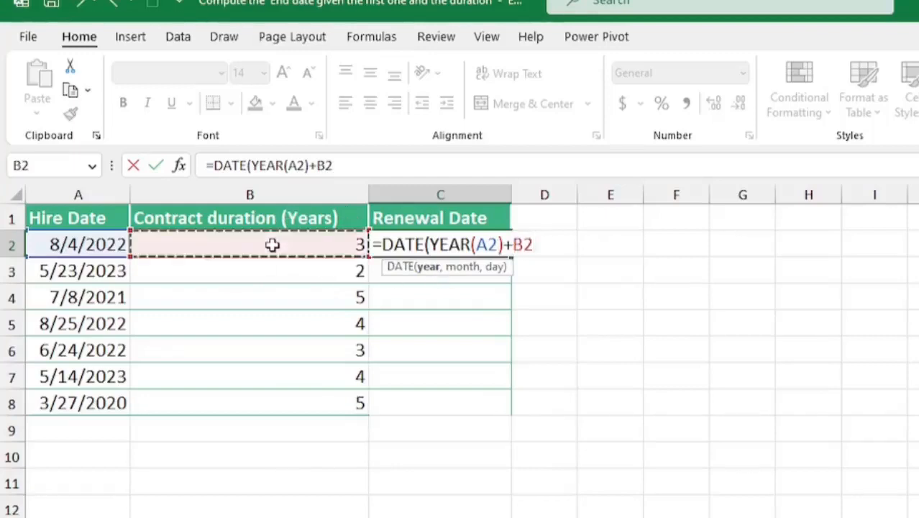
pyautogui.write(',')
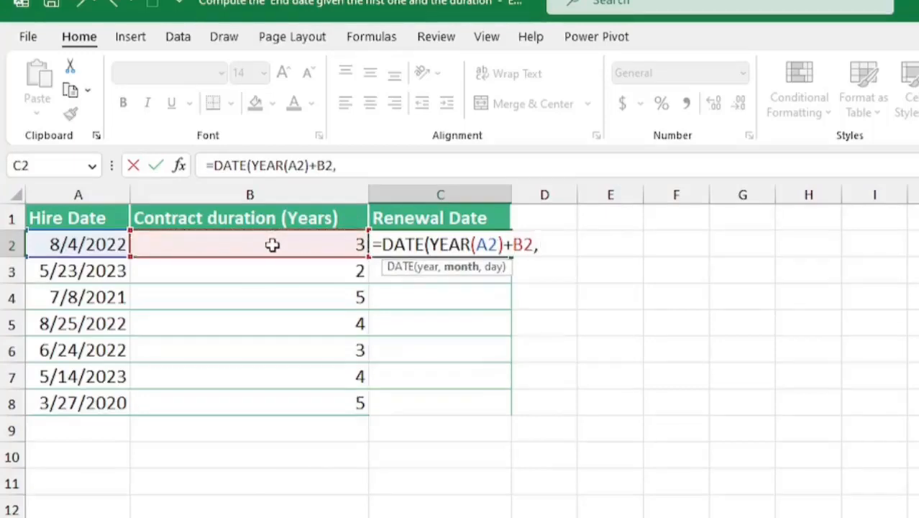
# Step: Complete the DATE formula in C2 with MONTH(A2) as the month and DAY(A2) as the day, and enter it
pyautogui.write('MONTH(')
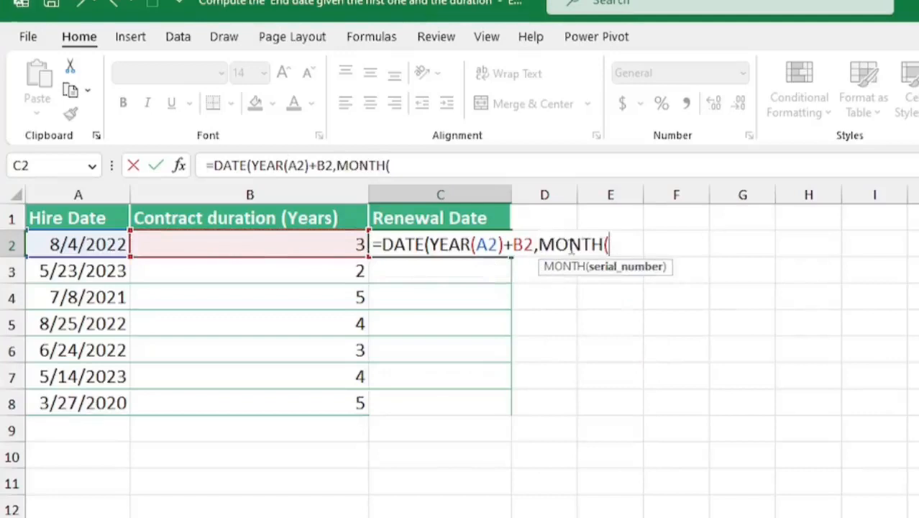
pyautogui.click(81, 244)
pyautogui.write('),')
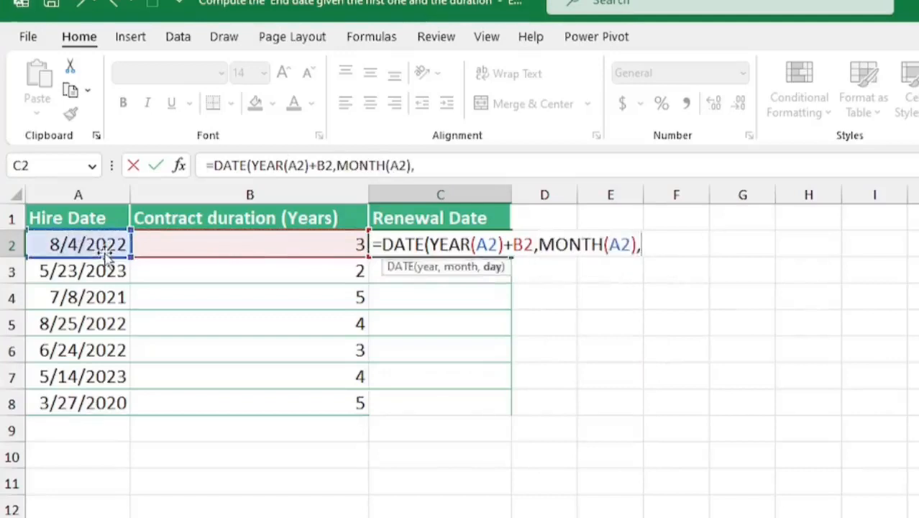
pyautogui.write('DAY(')
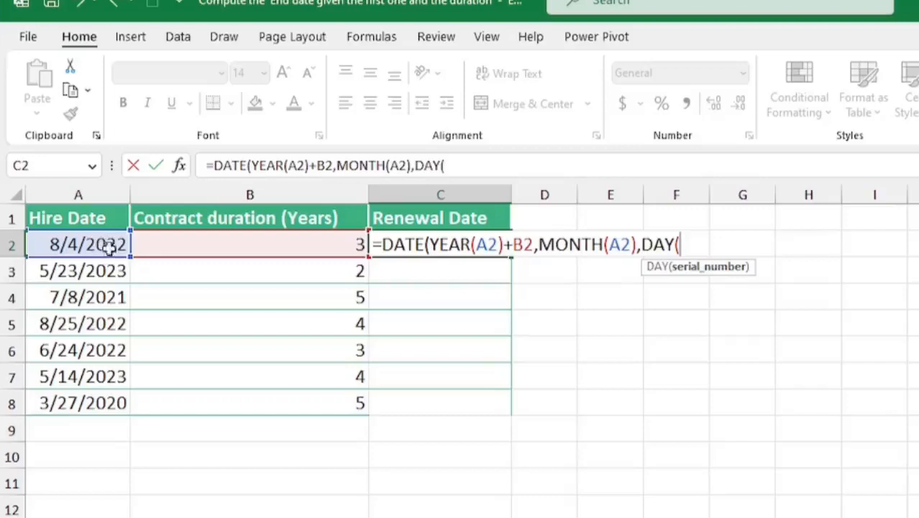
pyautogui.click(110, 245)
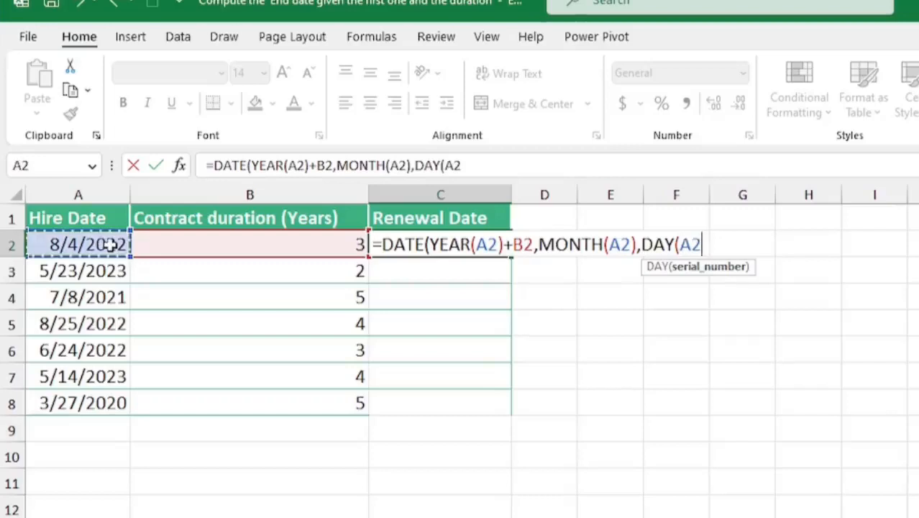
pyautogui.write(')')
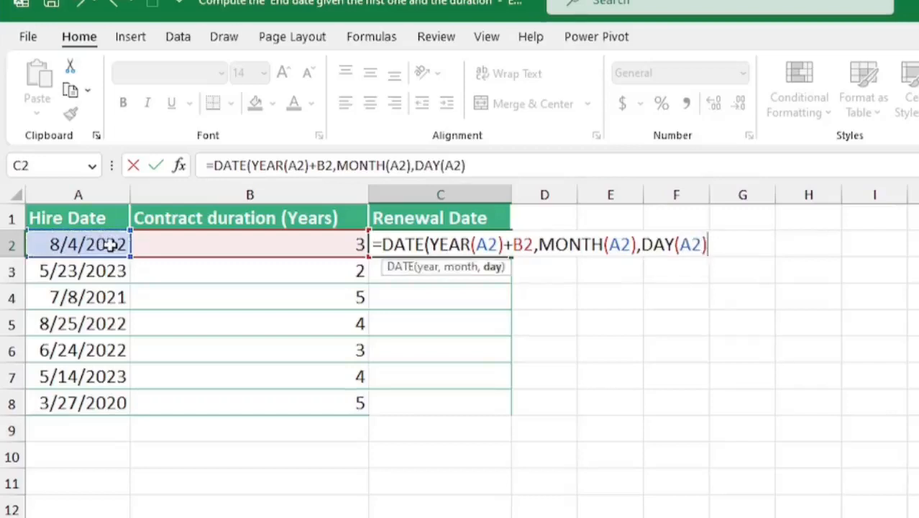
pyautogui.write(')')
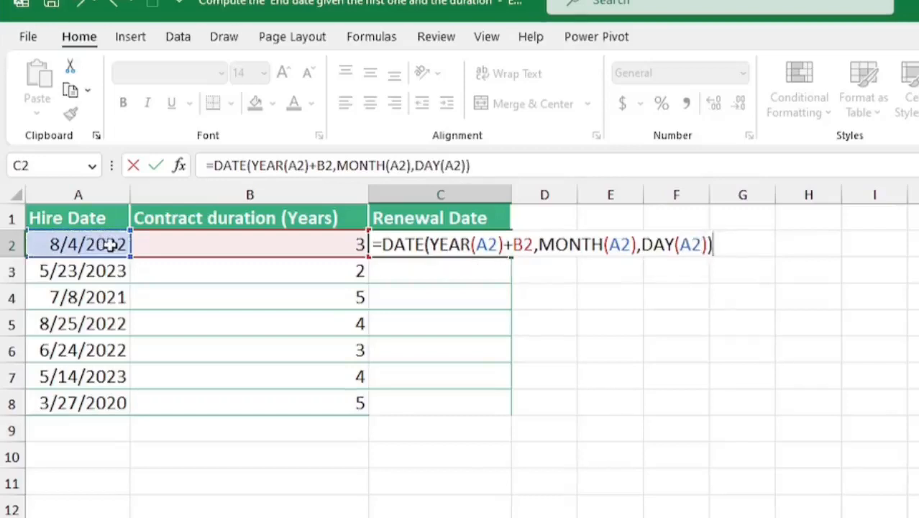
pyautogui.press('Return')
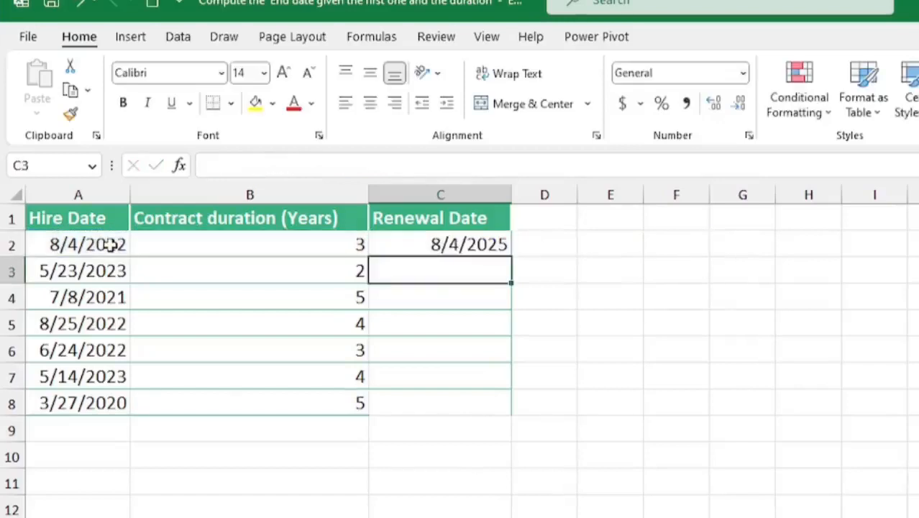
# Step: Copy the DATE formula from C2 down to C8 on the Years sheet and check the cells of row 4
pyautogui.click(438, 241)
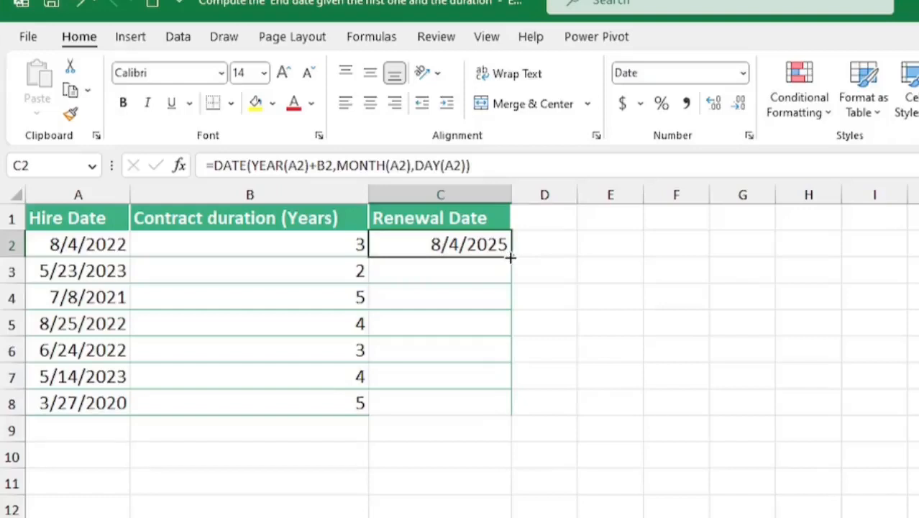
pyautogui.moveTo(509, 256); pyautogui.dragTo(497, 415)
pyautogui.click(426, 291)
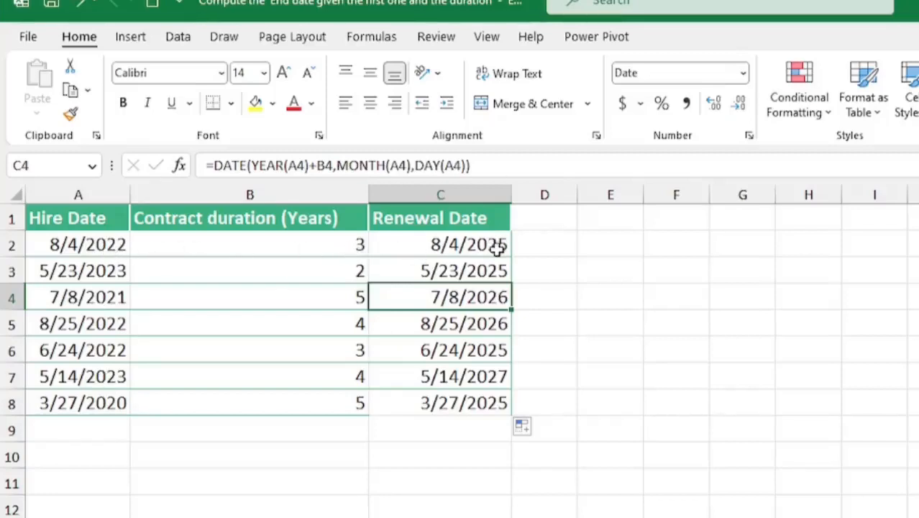
pyautogui.click(352, 300)
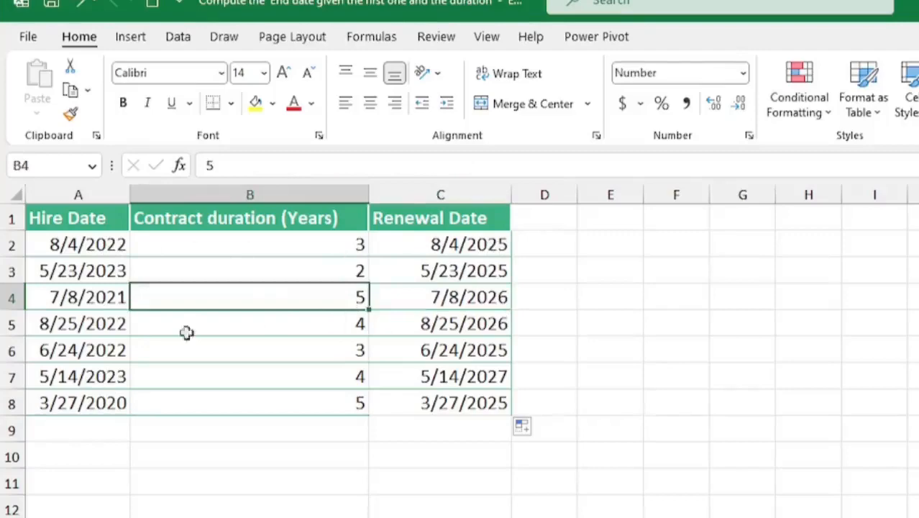
pyautogui.click(108, 298)
pyautogui.click(468, 300)
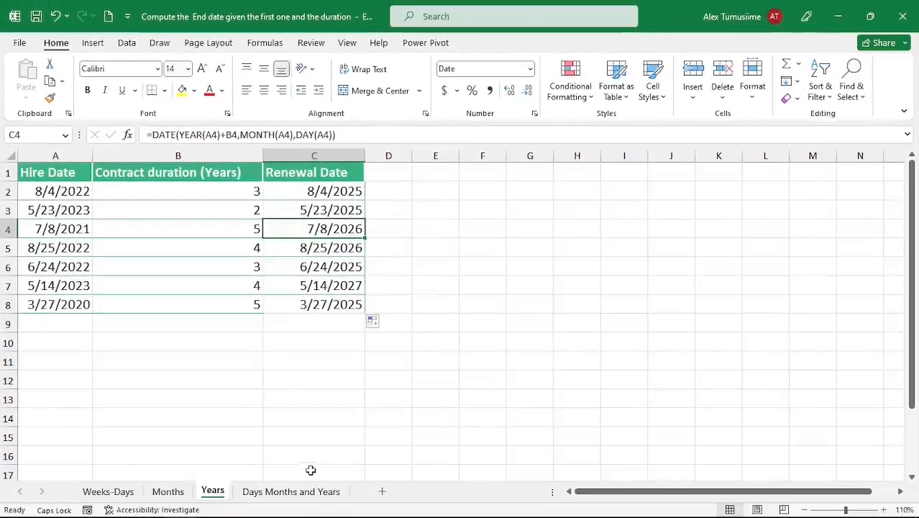
# Step: Start a DATE formula in E2 of the Days Months and Years sheet with YEAR(A2)+D2 as the year
pyautogui.click(301, 492)
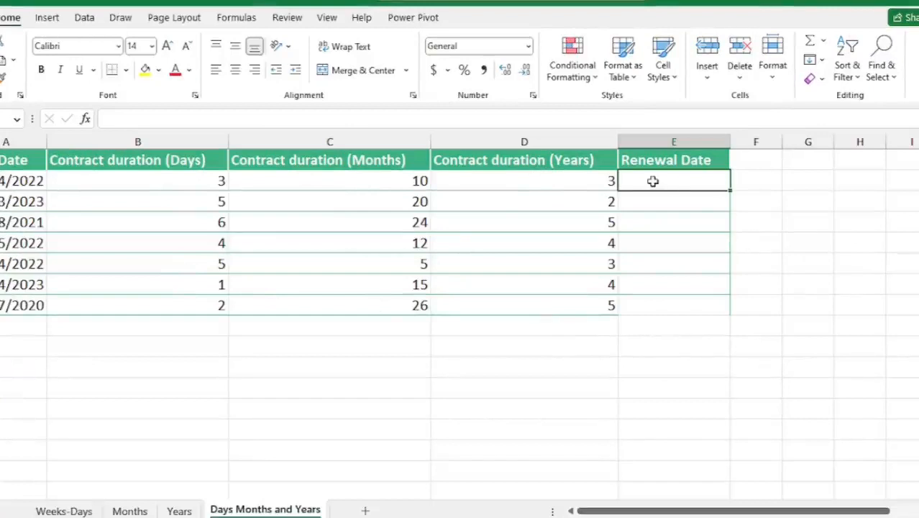
pyautogui.write('=DATE(Y')
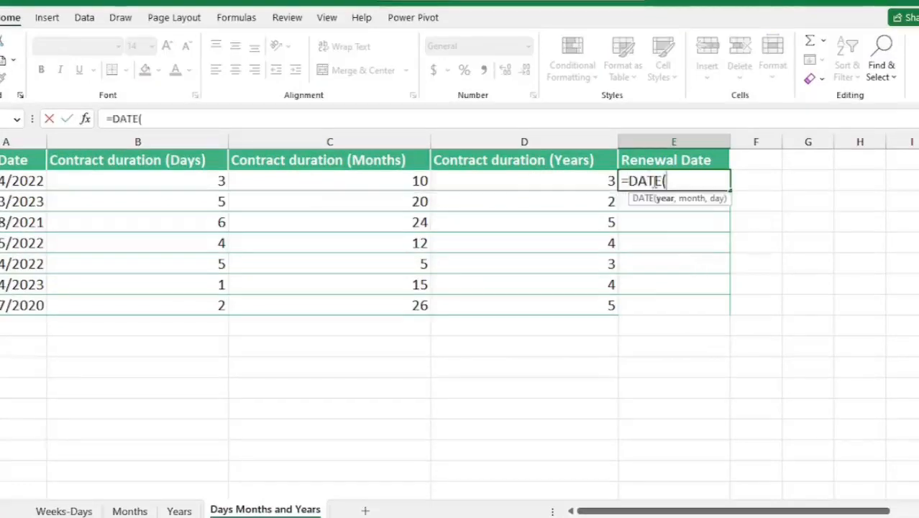
pyautogui.write('EAR(')
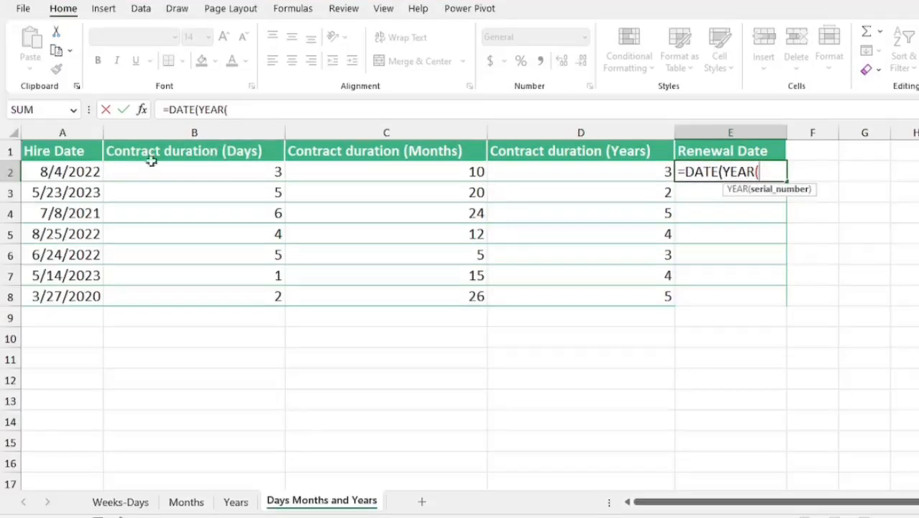
pyautogui.click(39, 180)
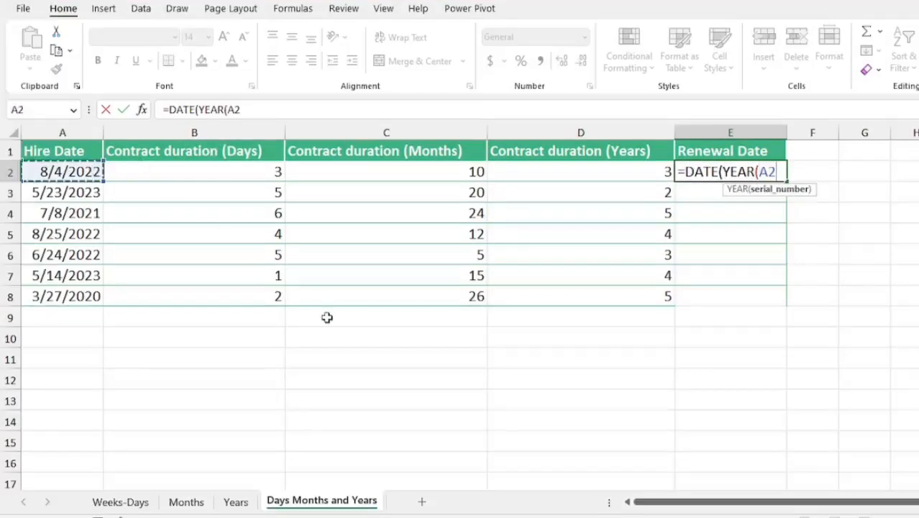
pyautogui.write(')+')
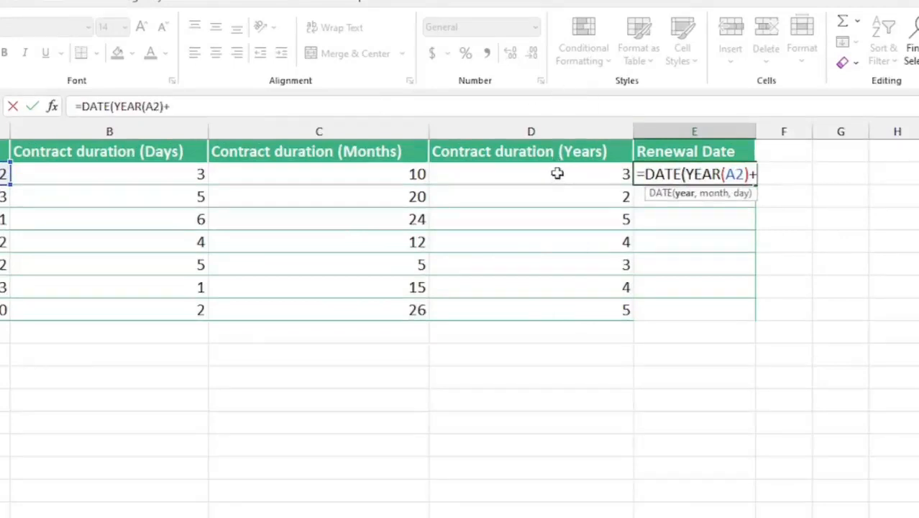
pyautogui.click(558, 173)
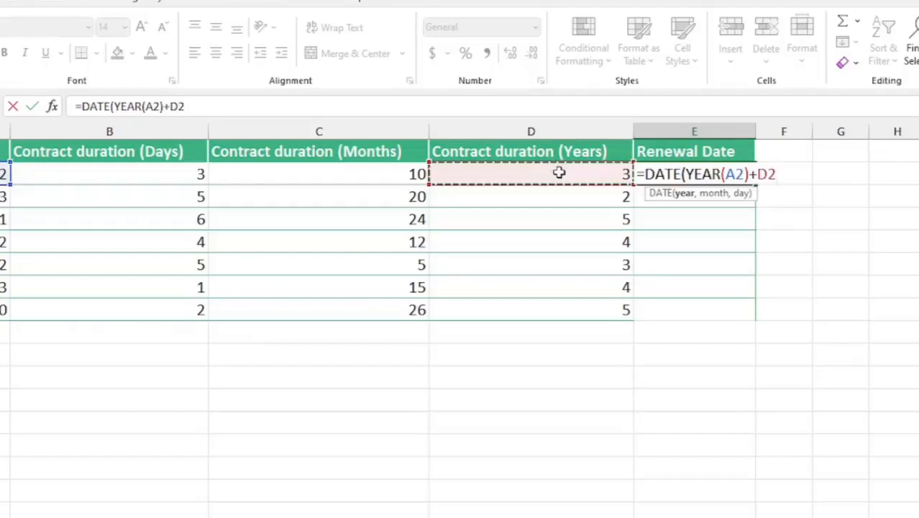
pyautogui.write(',')
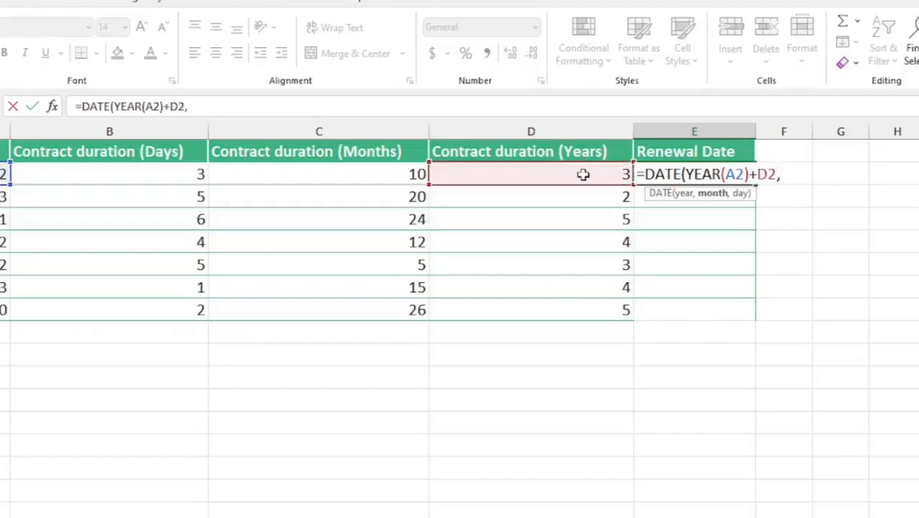
# Step: Add MONTH(A2)+C2 as the month argument of the DATE formula in E2
pyautogui.write('MONTH(')
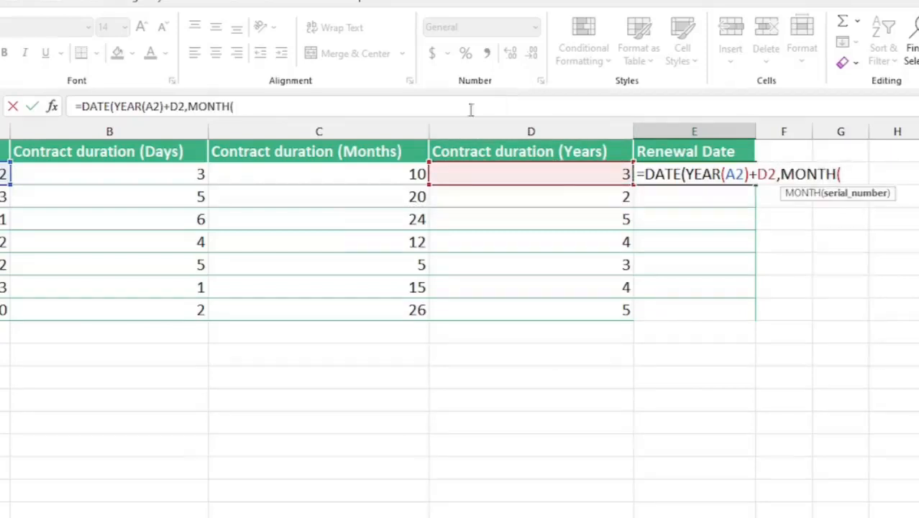
pyautogui.click(6, 174)
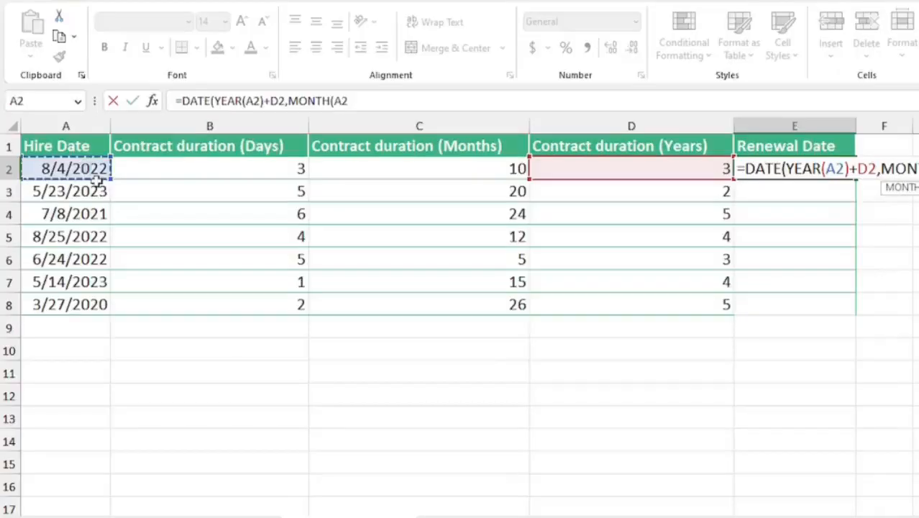
pyautogui.write(')+')
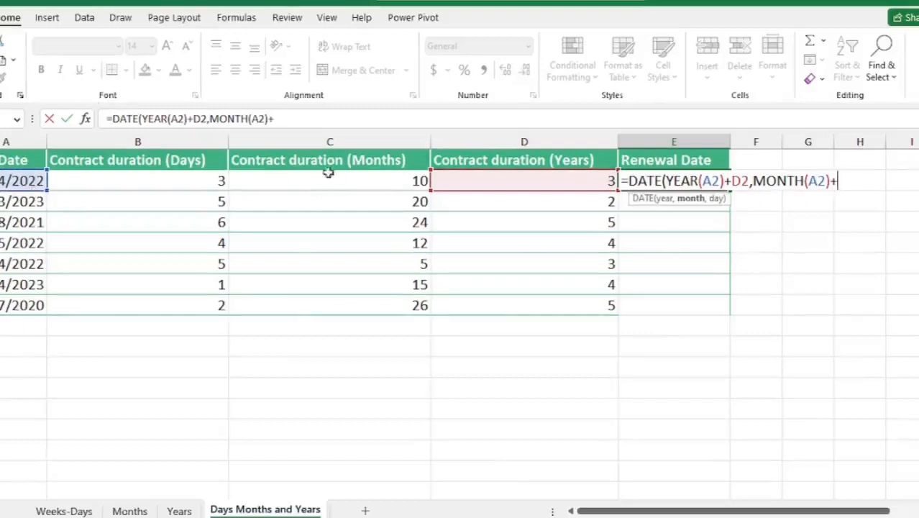
pyautogui.click(350, 180)
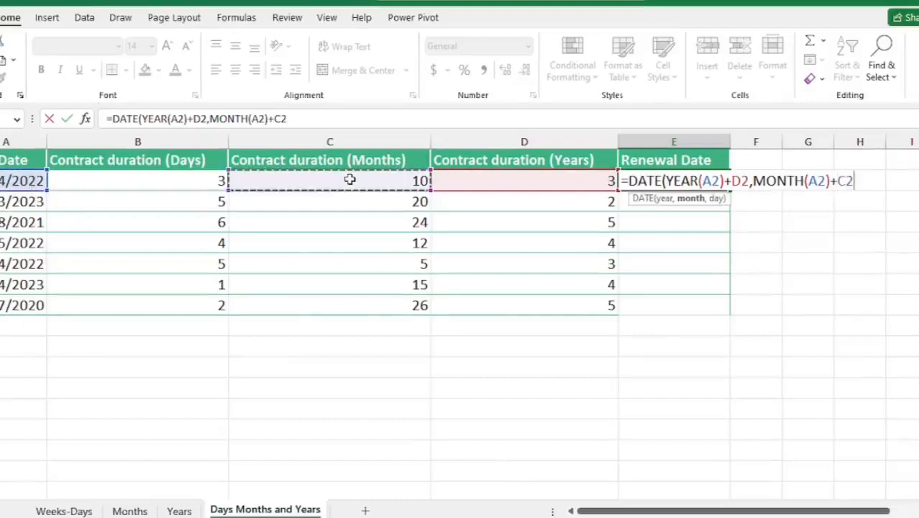
# Step: Complete the DATE formula in E2 with DAY(A2)+B2 as the day and enter it
pyautogui.write(',DAY')
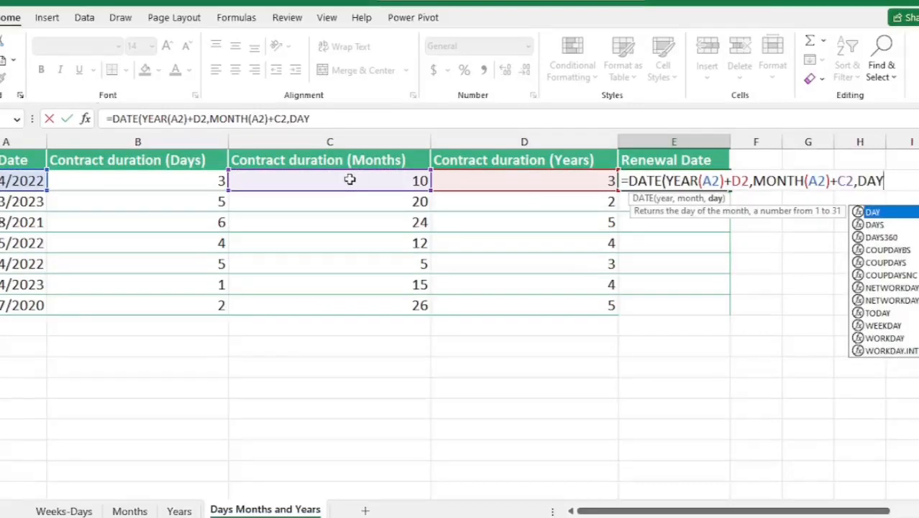
pyautogui.write('(')
pyautogui.click(28, 181)
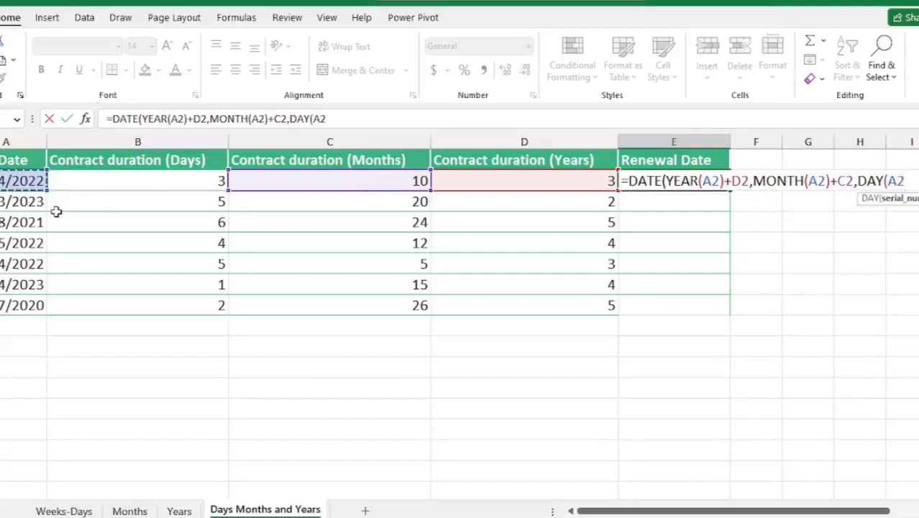
pyautogui.write(')+')
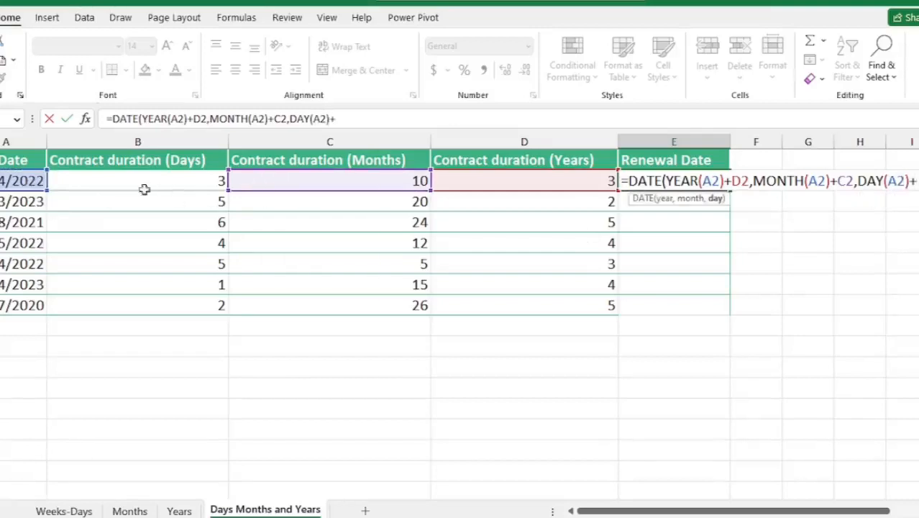
pyautogui.click(172, 183)
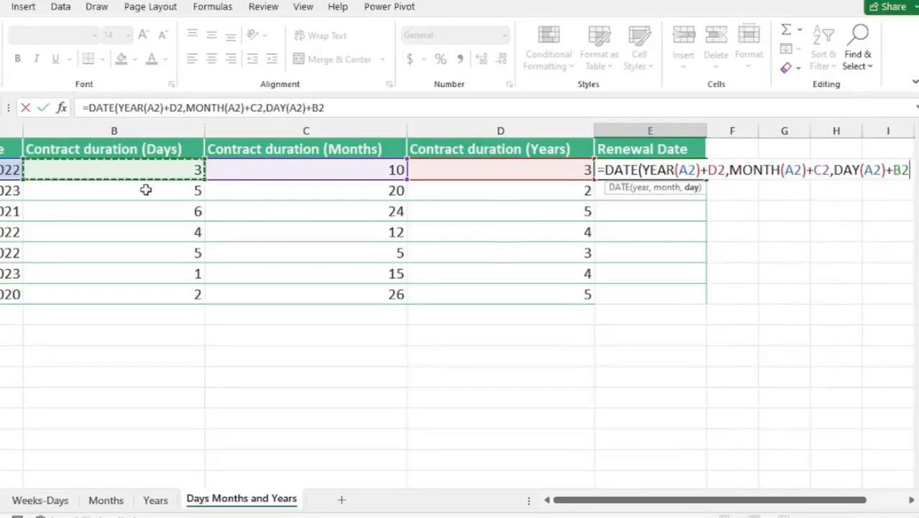
pyautogui.write(')')
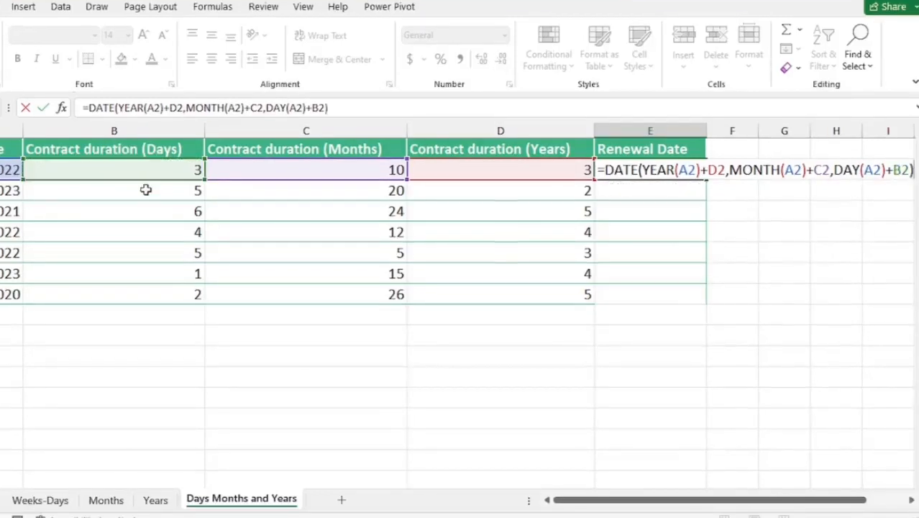
pyautogui.press('Return')
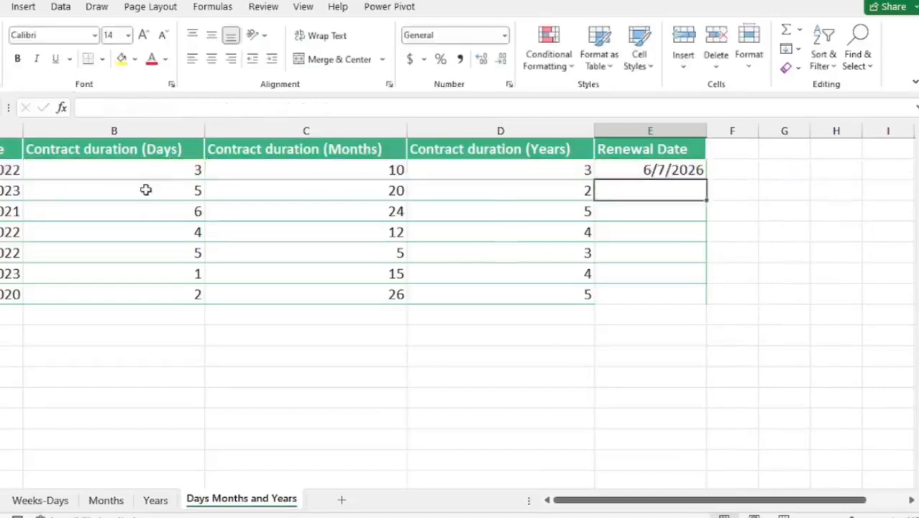
# Step: Copy the DATE formula from E2 down to E8 to fill the Renewal Date column
pyautogui.click(642, 169)
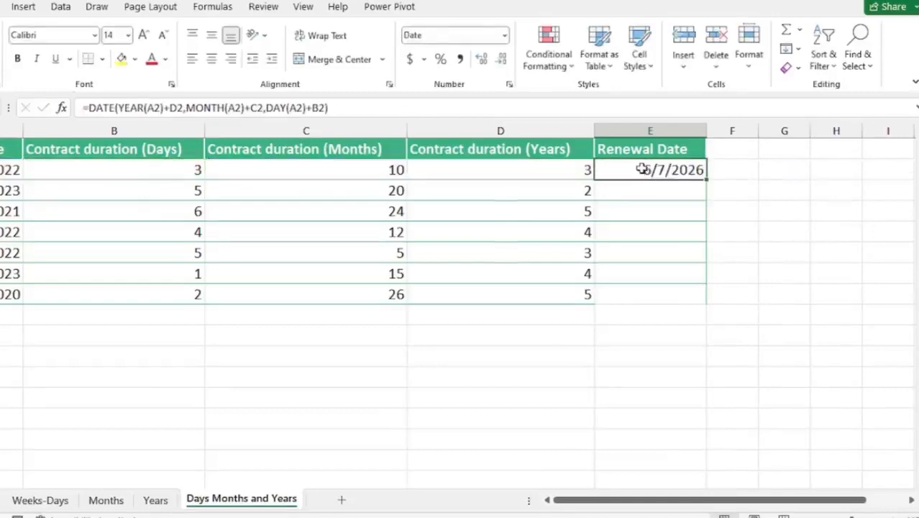
pyautogui.moveTo(174, 179); pyautogui.dragTo(525, 172)
pyautogui.click(668, 170)
pyautogui.moveTo(707, 179); pyautogui.dragTo(707, 304)
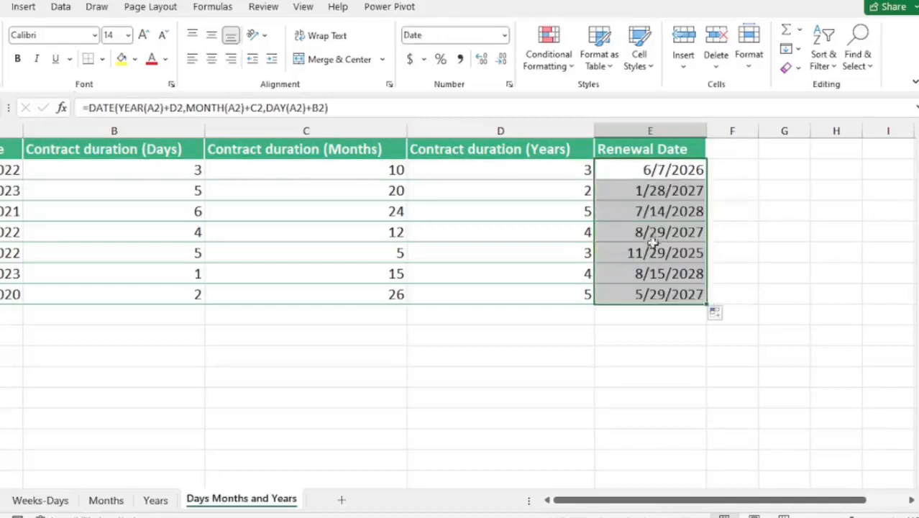
pyautogui.click(669, 226)
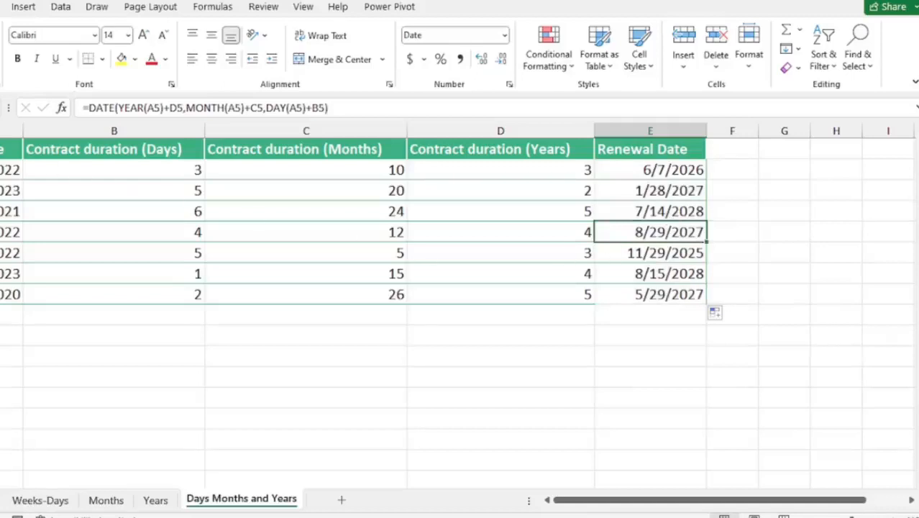